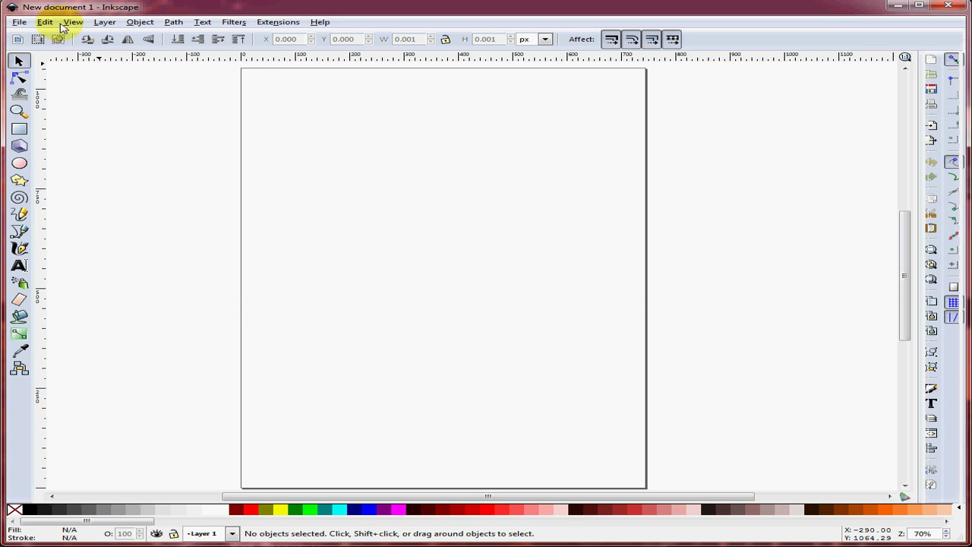
# Import the 800 × 1033 roses JPEG as an embedded image and move it onto the page.
pyautogui.click(21, 25)
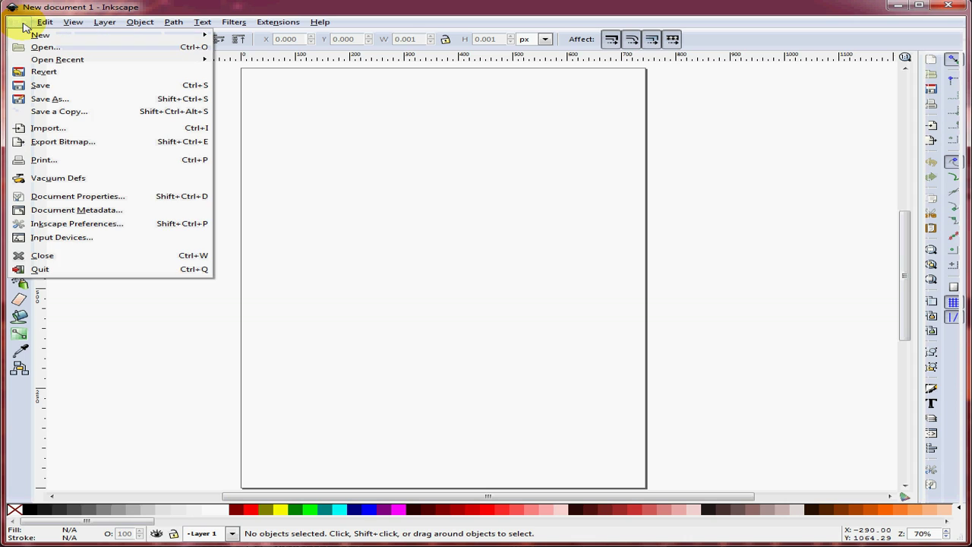
pyautogui.click(35, 129)
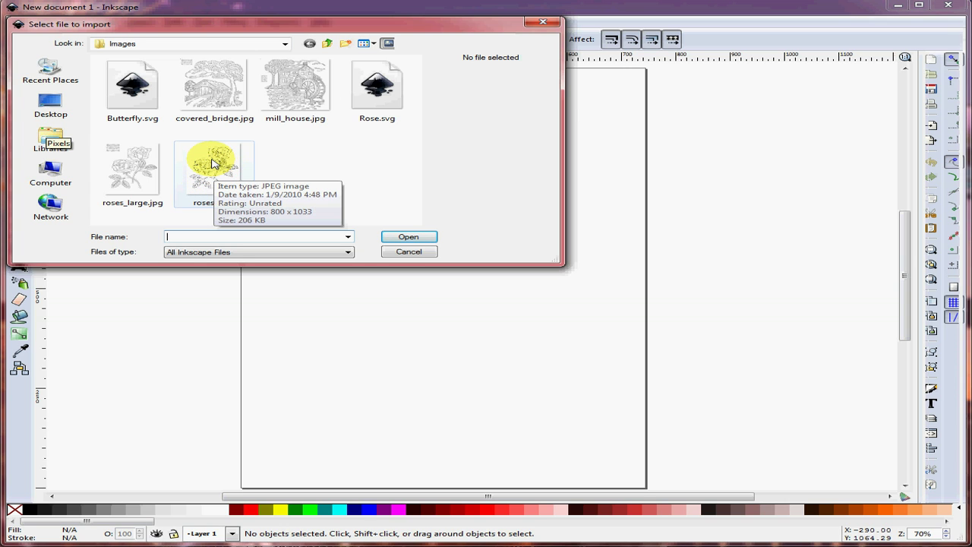
pyautogui.doubleClick(212, 163)
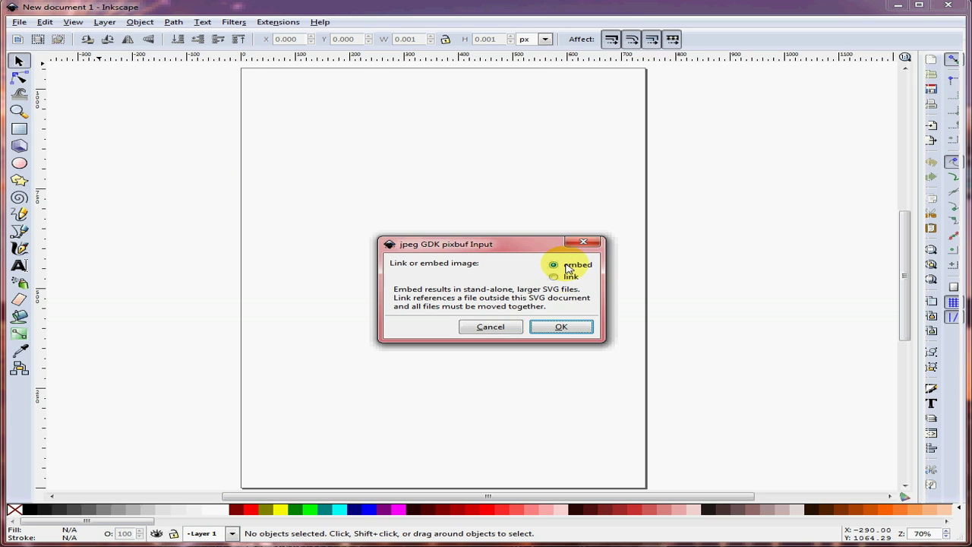
pyautogui.click(574, 329)
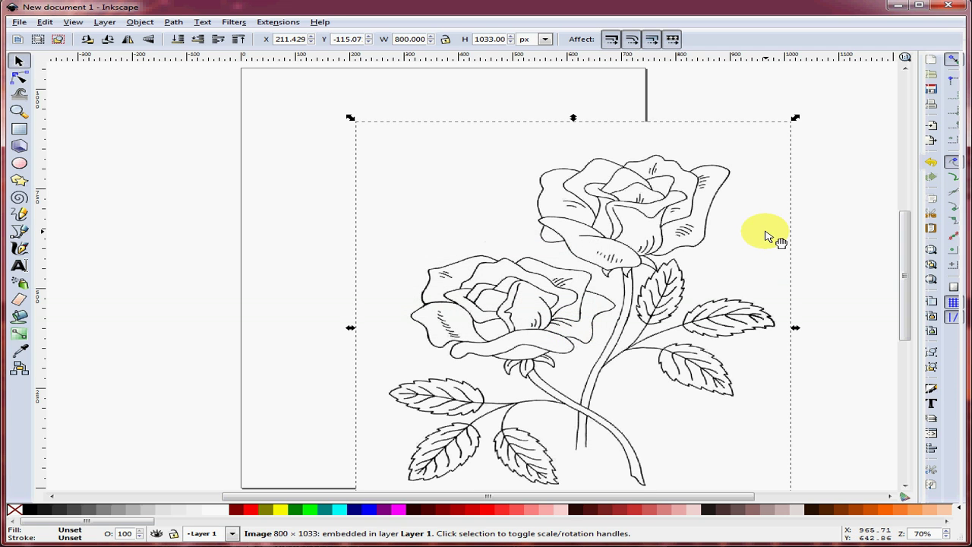
pyautogui.moveTo(721, 222); pyautogui.dragTo(618, 192)
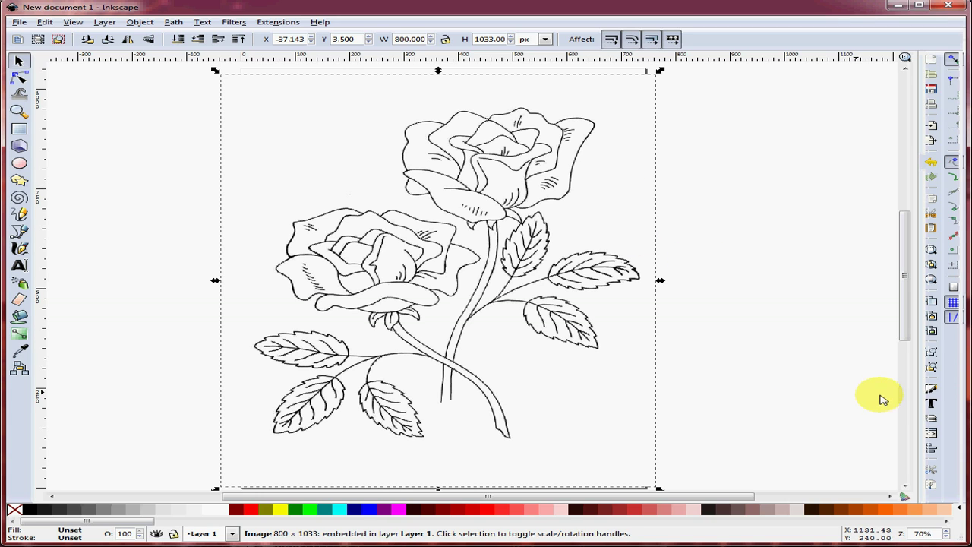
# Examine the imported rose drawing on the page at several zoom levels.
pyautogui.click(947, 537)
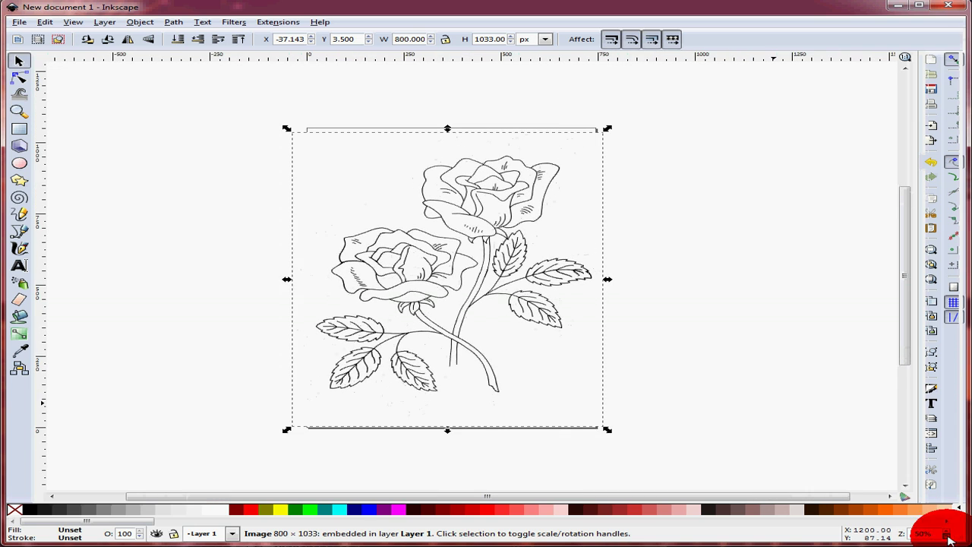
pyautogui.click(946, 532)
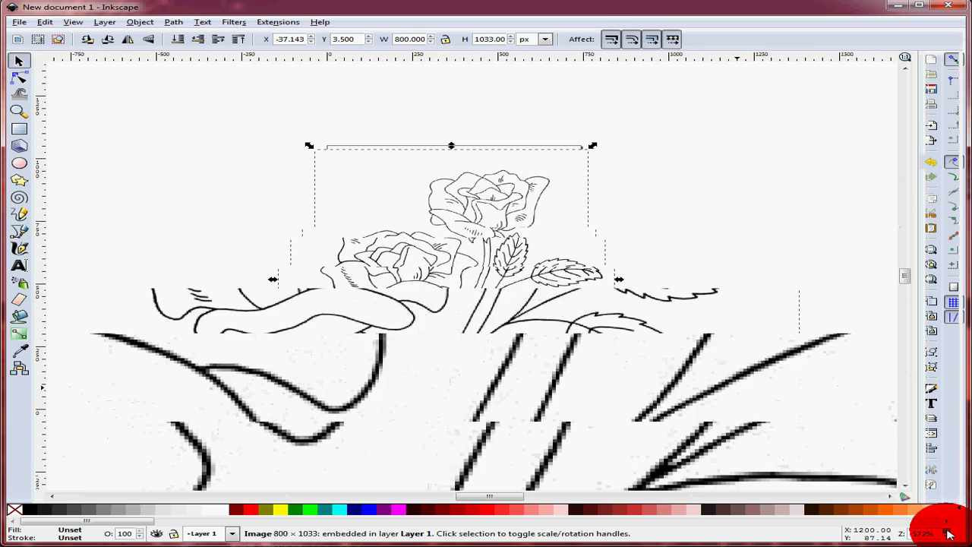
pyautogui.click(946, 538)
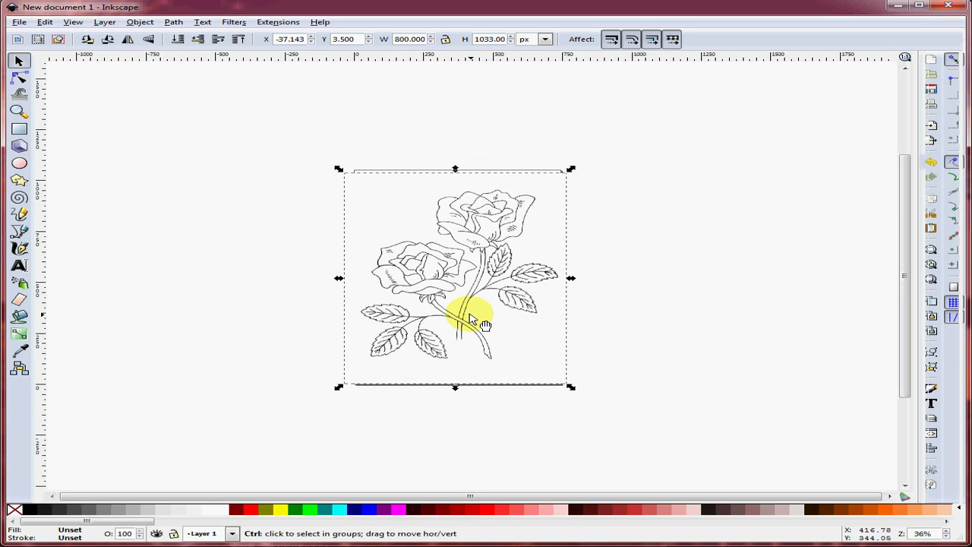
pyautogui.scroll(6, 470, 317)
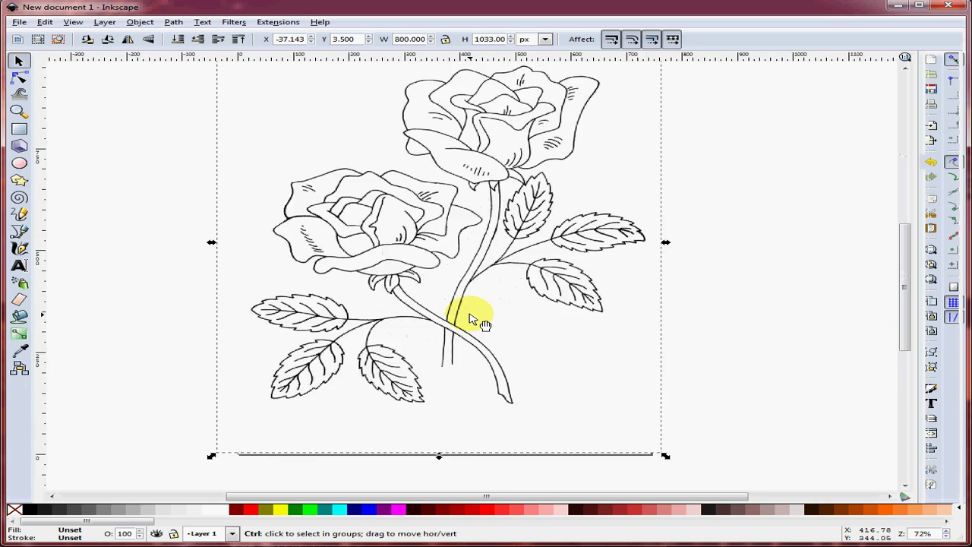
pyautogui.scroll(-8, 471, 318)
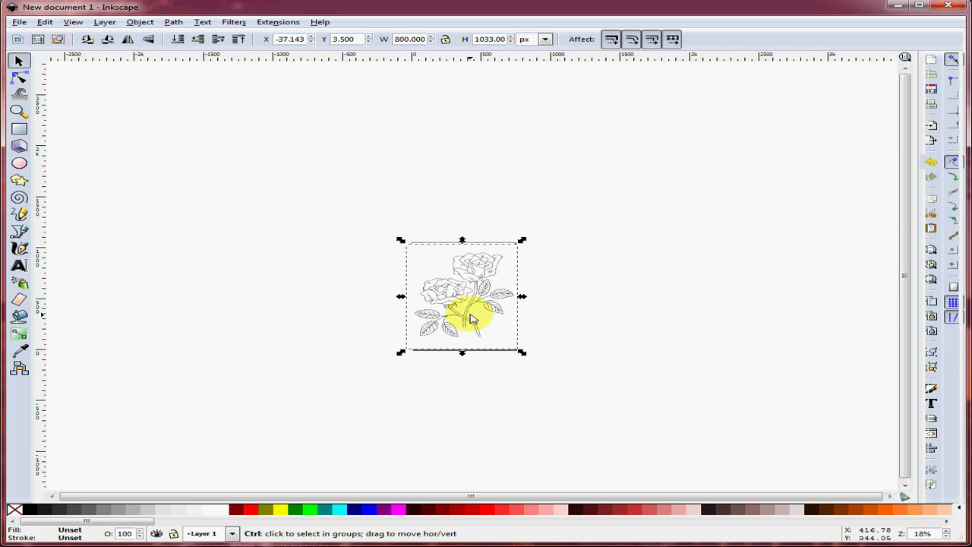
pyautogui.scroll(4, 470, 318)
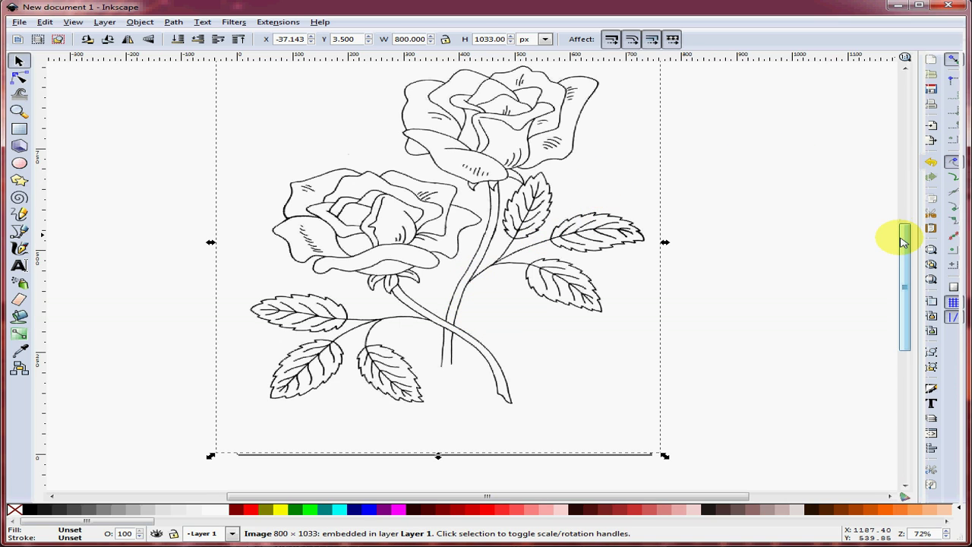
pyautogui.moveTo(904, 240); pyautogui.dragTo(907, 217)
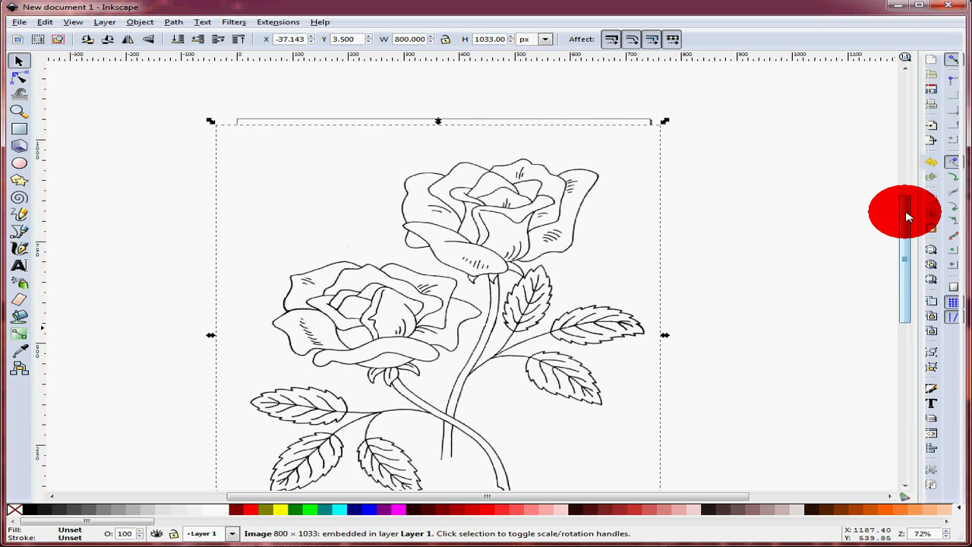
pyautogui.moveTo(907, 217); pyautogui.dragTo(907, 216)
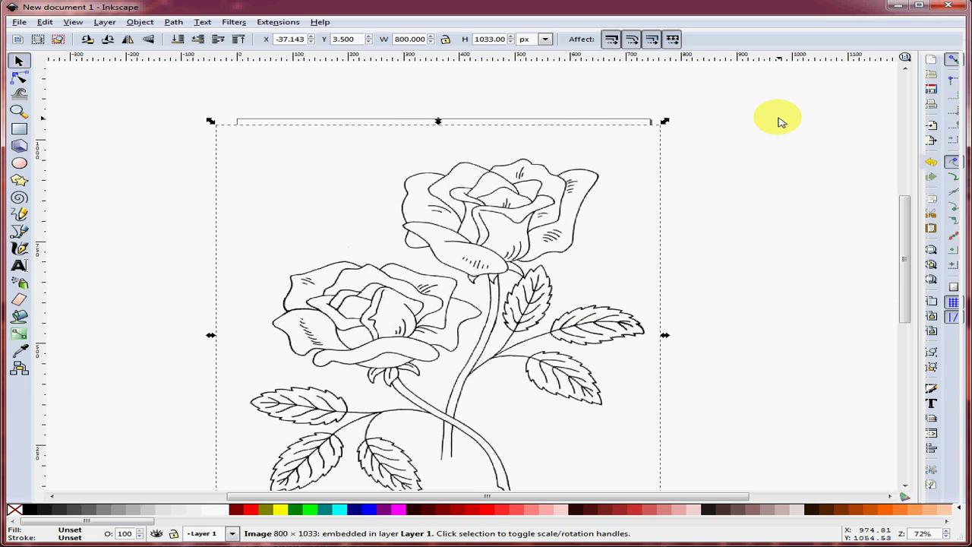
pyautogui.scroll(-2, 790, 101)
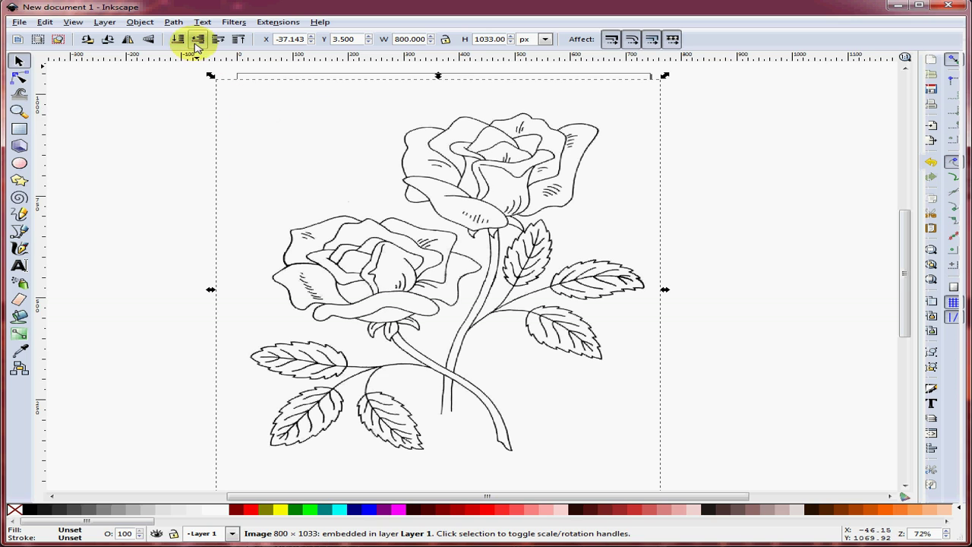
# Trace the rose image into a path with Trace Bitmap's Edge detection, previewing Brightness cutoff and Edge detection before applying.
pyautogui.click(174, 23)
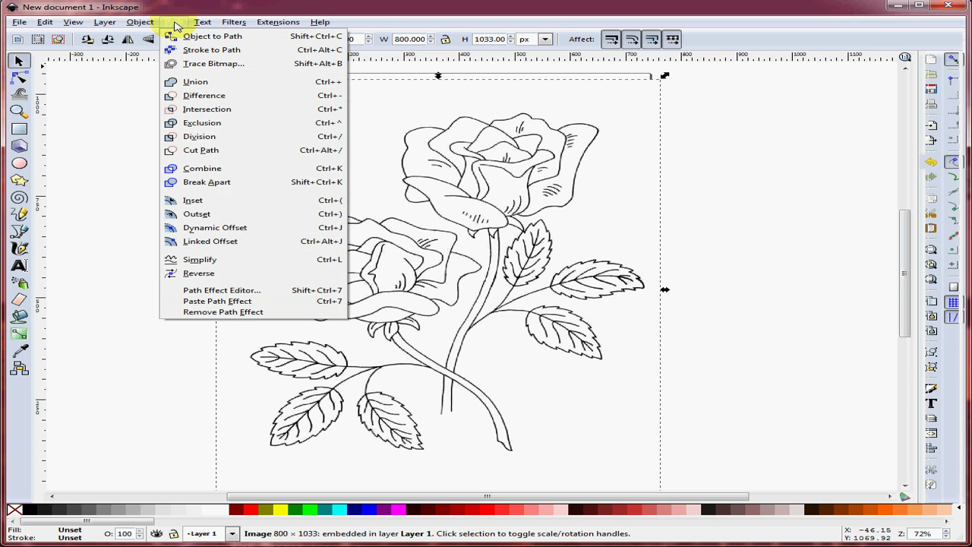
pyautogui.click(201, 66)
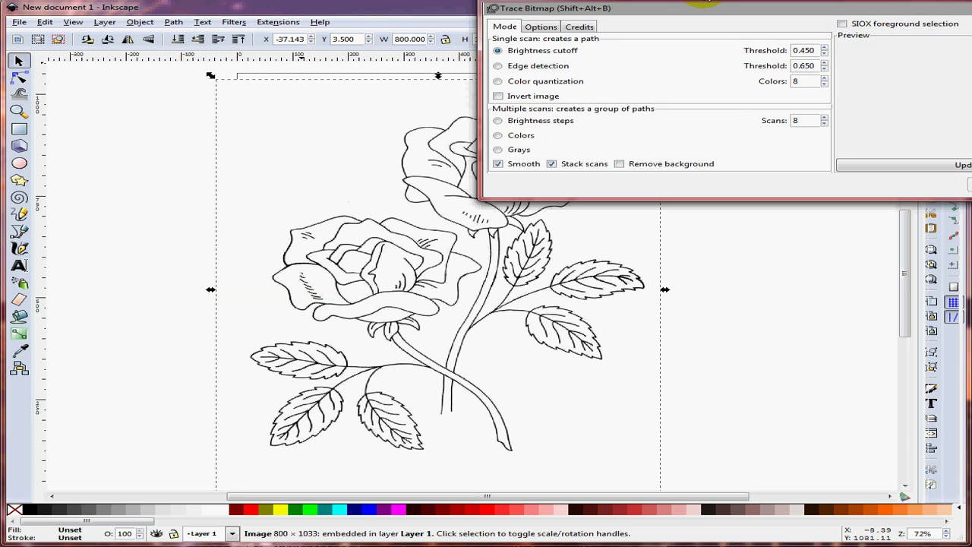
pyautogui.moveTo(708, 2); pyautogui.dragTo(558, 2)
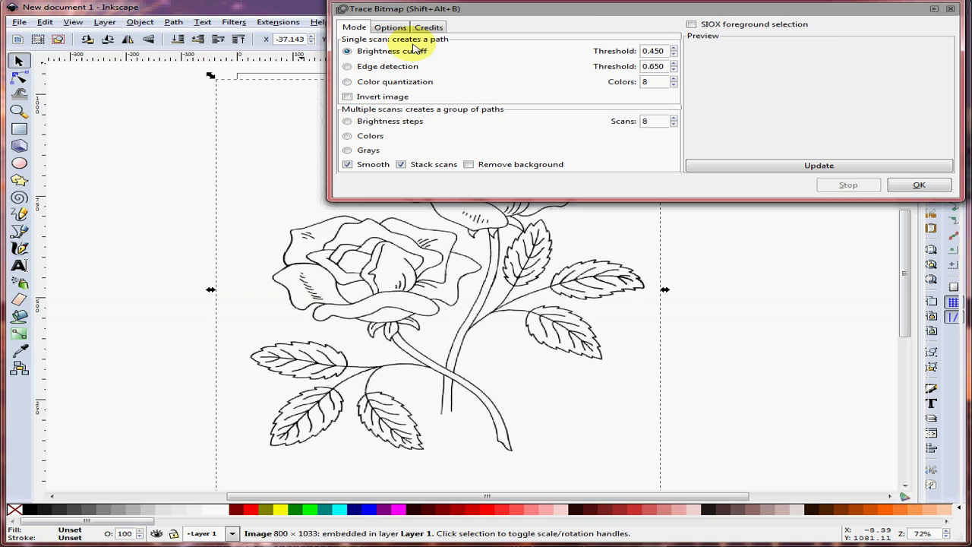
pyautogui.click(786, 169)
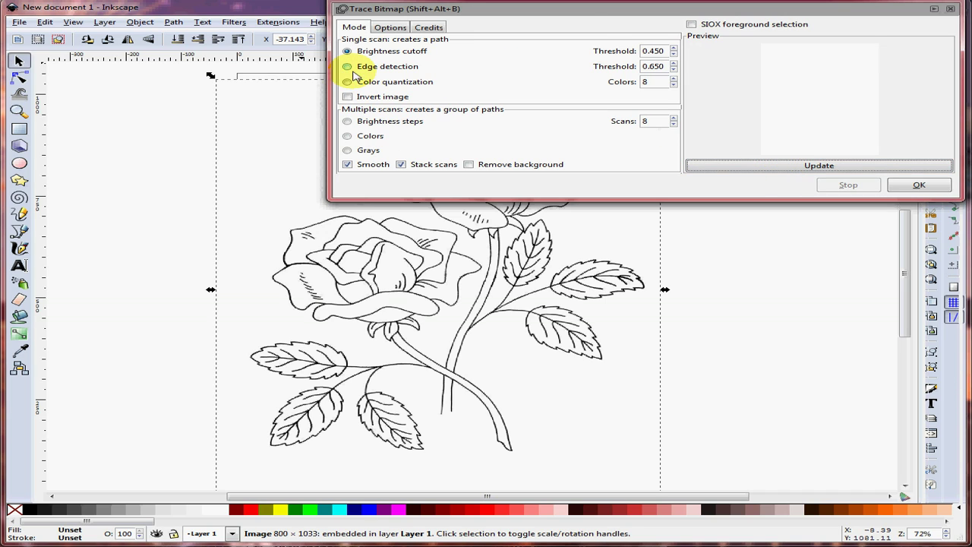
pyautogui.click(348, 68)
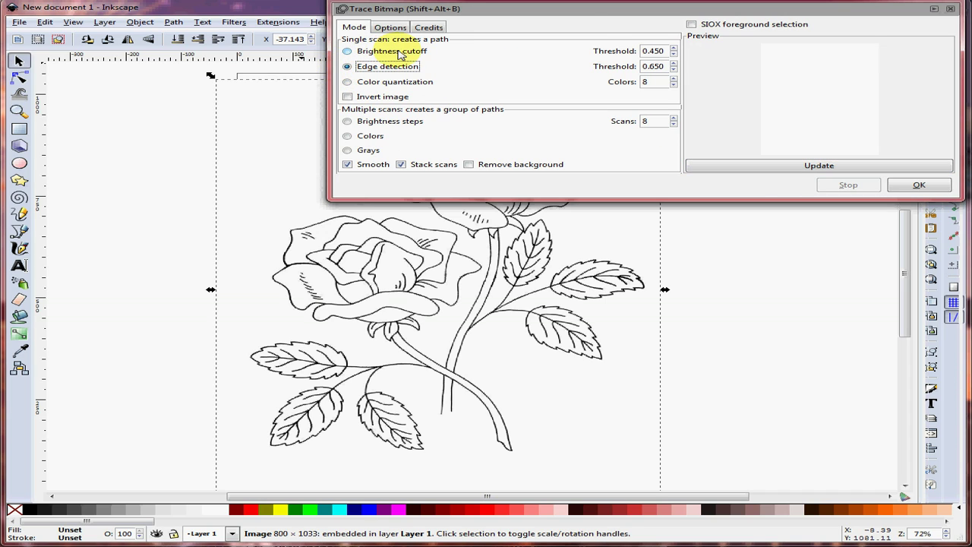
pyautogui.click(828, 166)
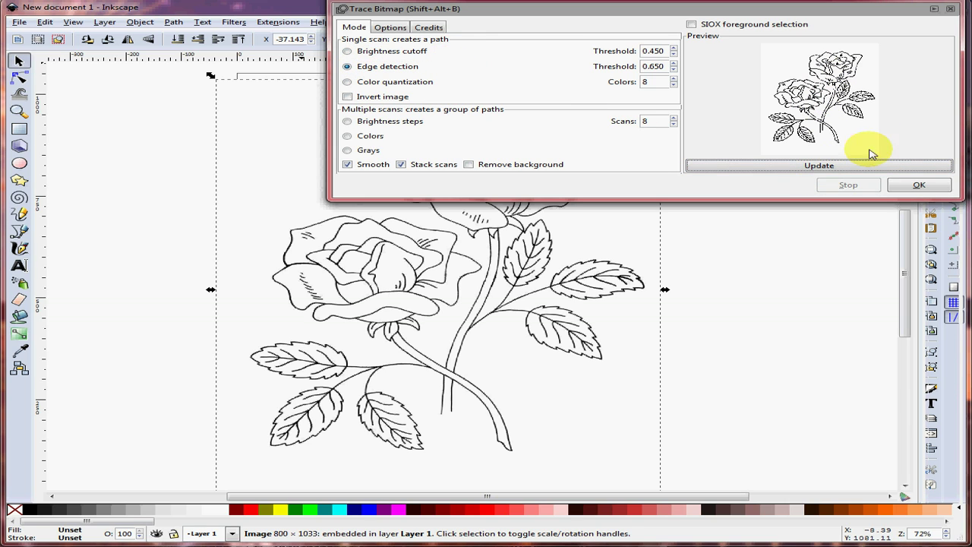
pyautogui.click(924, 190)
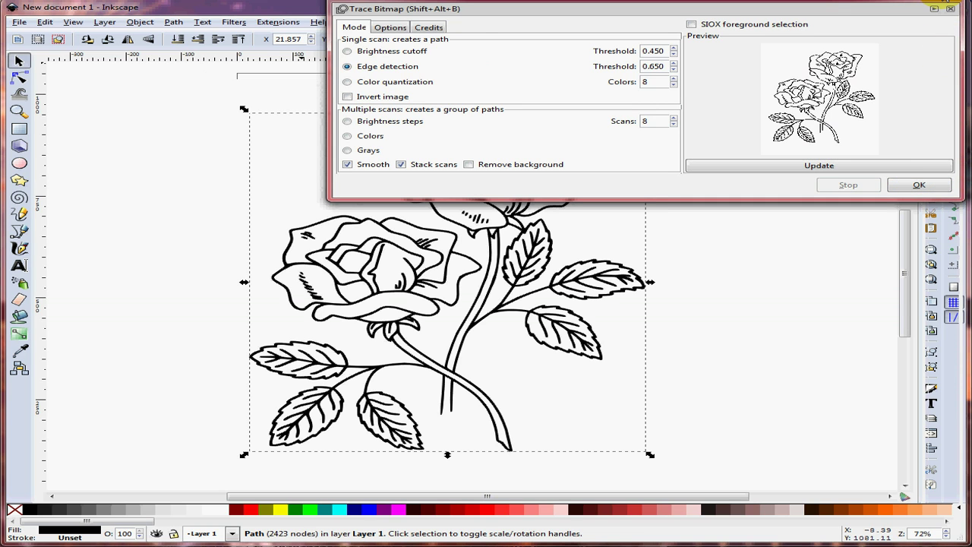
pyautogui.click(951, 8)
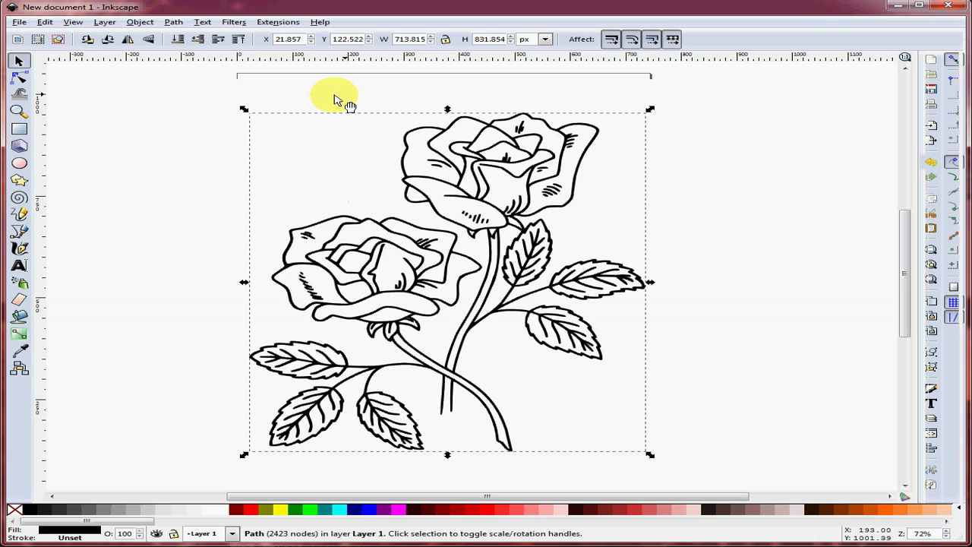
# Cut the original rose bitmap from behind the traced path.
pyautogui.click(297, 95)
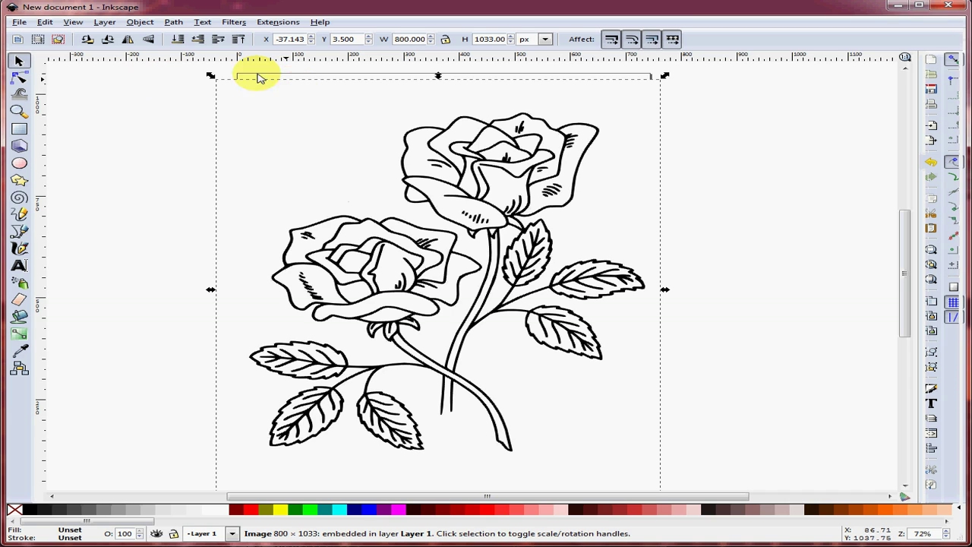
pyautogui.click(45, 23)
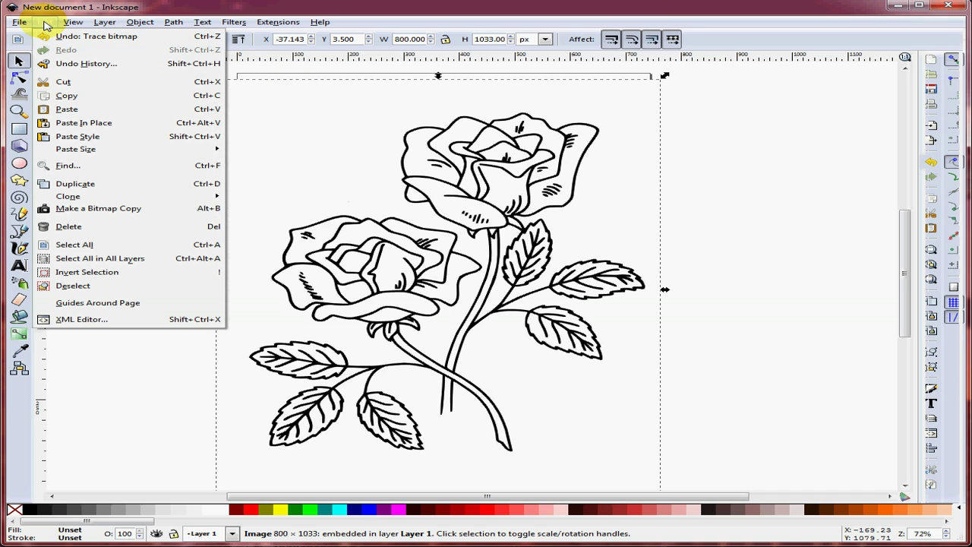
pyautogui.click(67, 86)
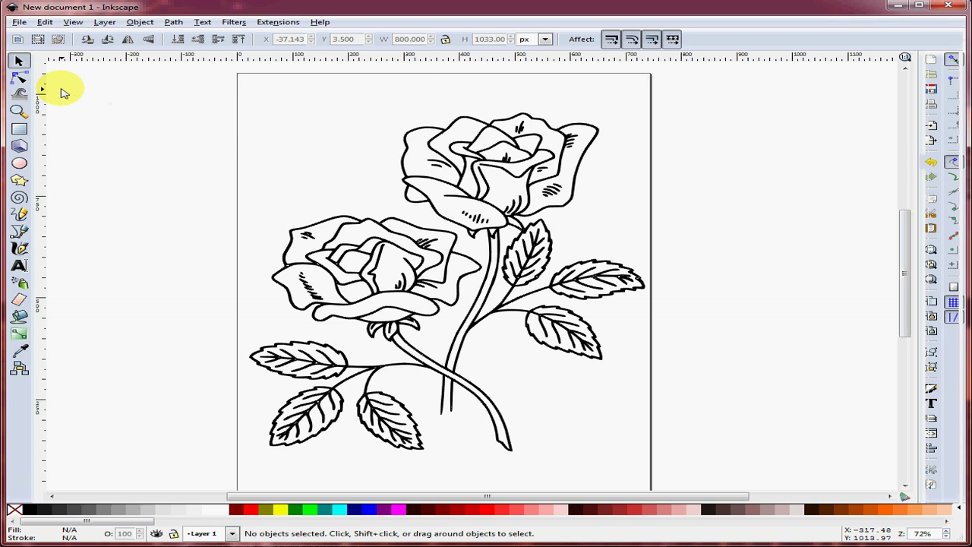
# Select the traced rose path for node editing and set its fill to No paint.
pyautogui.click(19, 79)
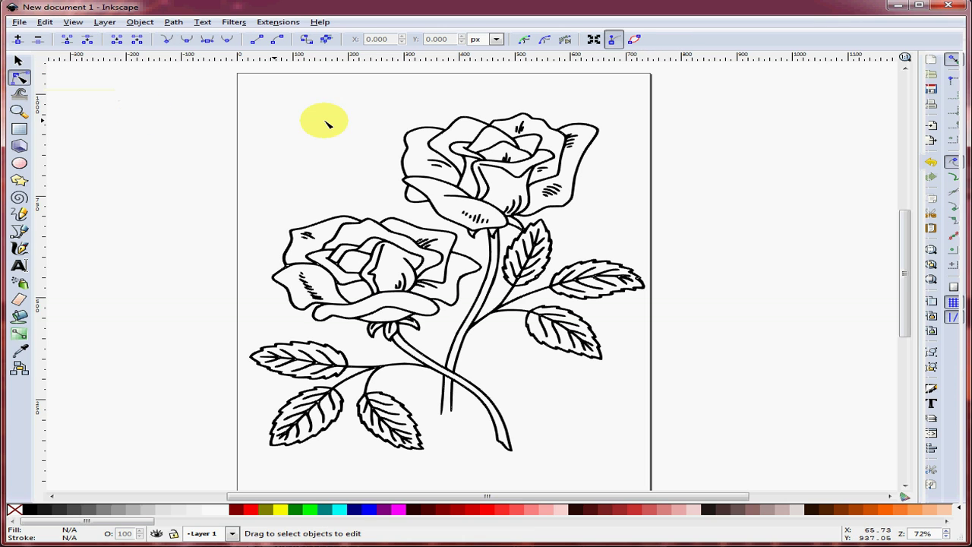
pyautogui.click(404, 163)
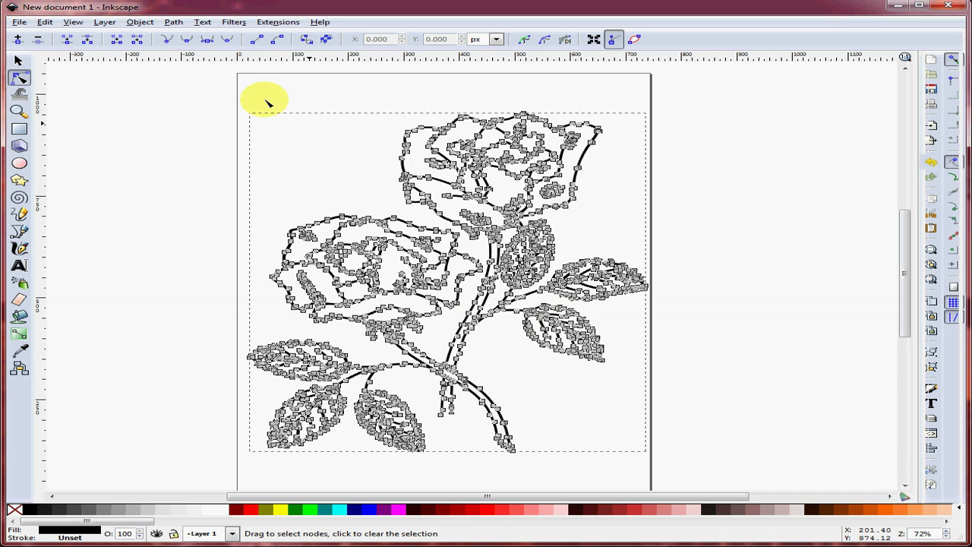
pyautogui.click(139, 22)
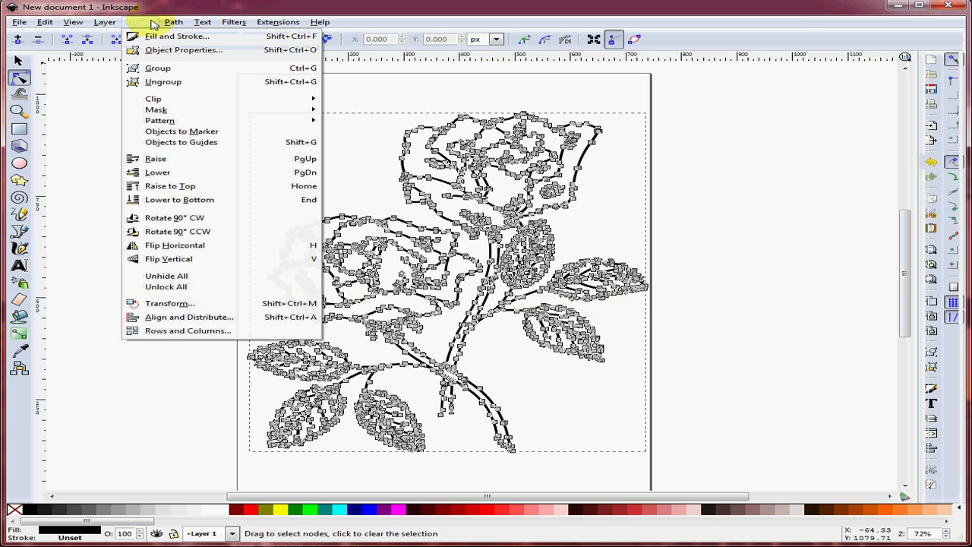
pyautogui.click(218, 38)
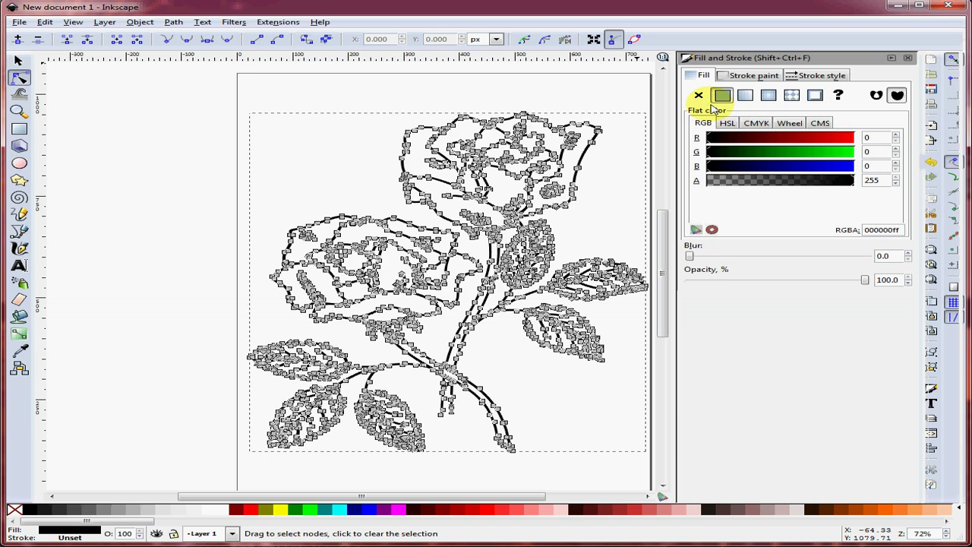
pyautogui.click(723, 97)
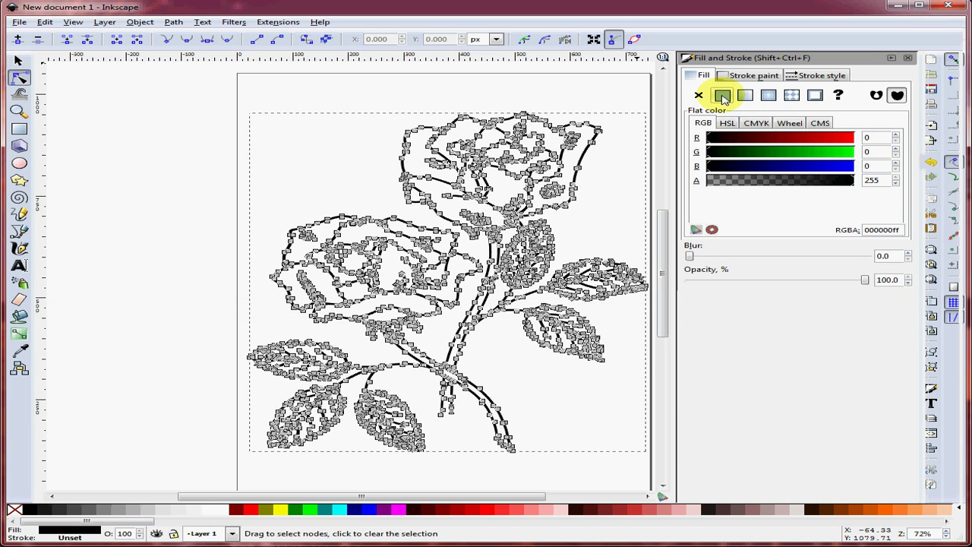
pyautogui.click(699, 97)
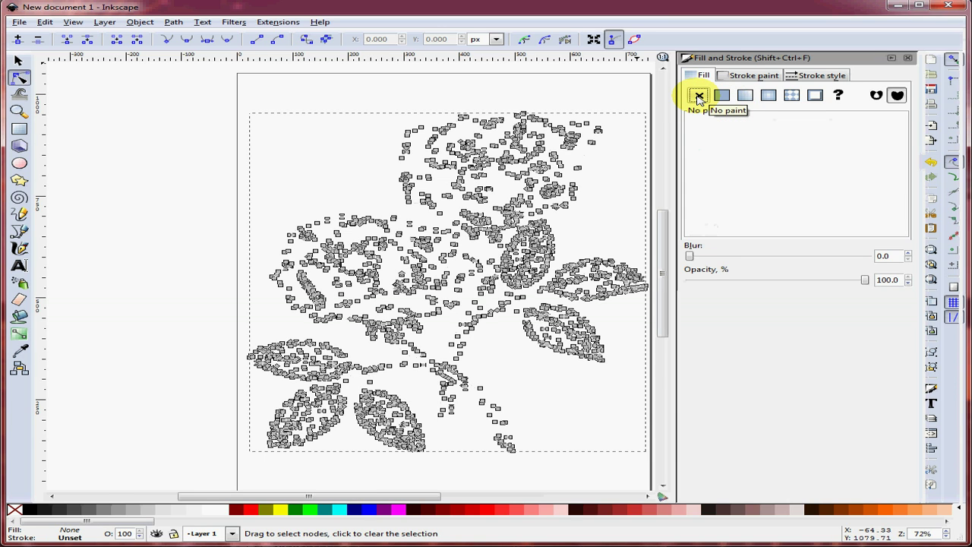
# Give the traced rose path a flat black stroke paint and deselect it.
pyautogui.click(752, 77)
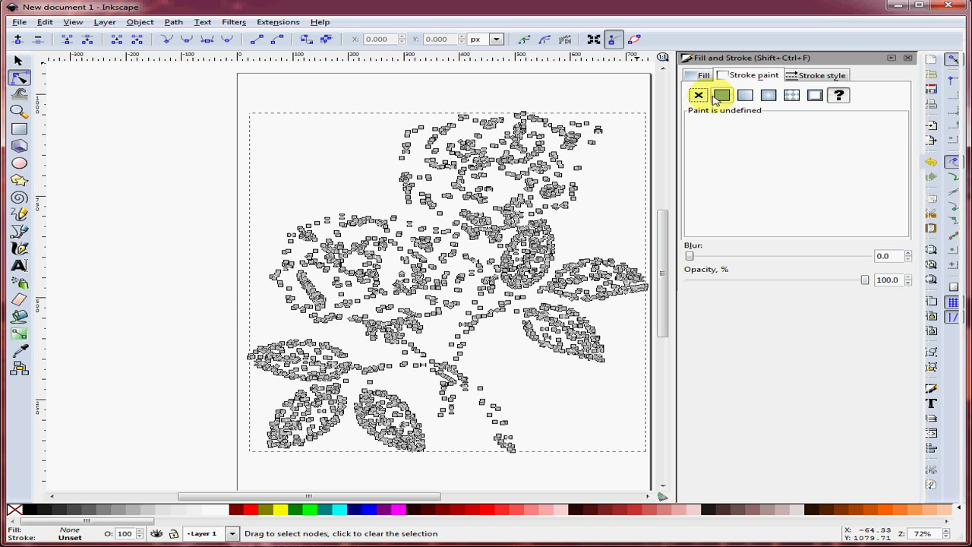
pyautogui.click(722, 96)
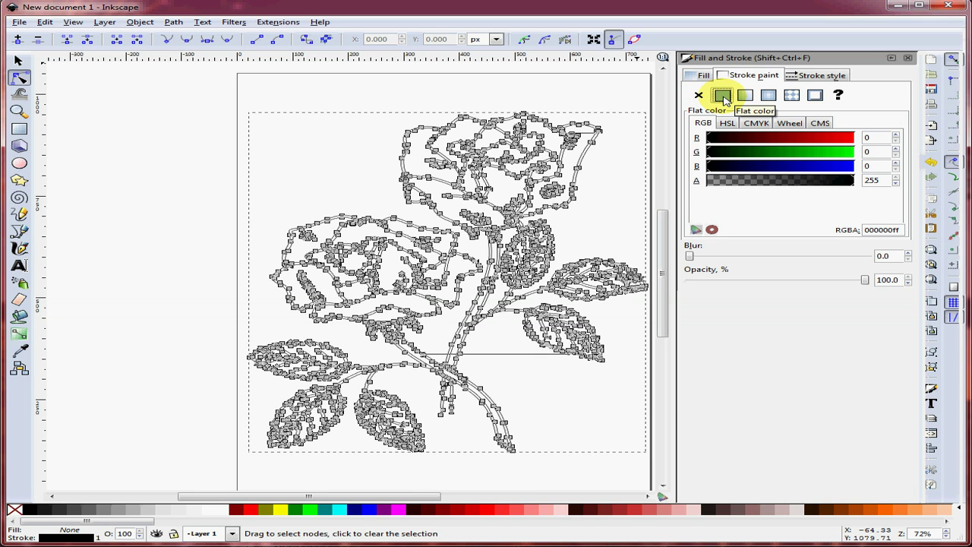
pyautogui.click(302, 96)
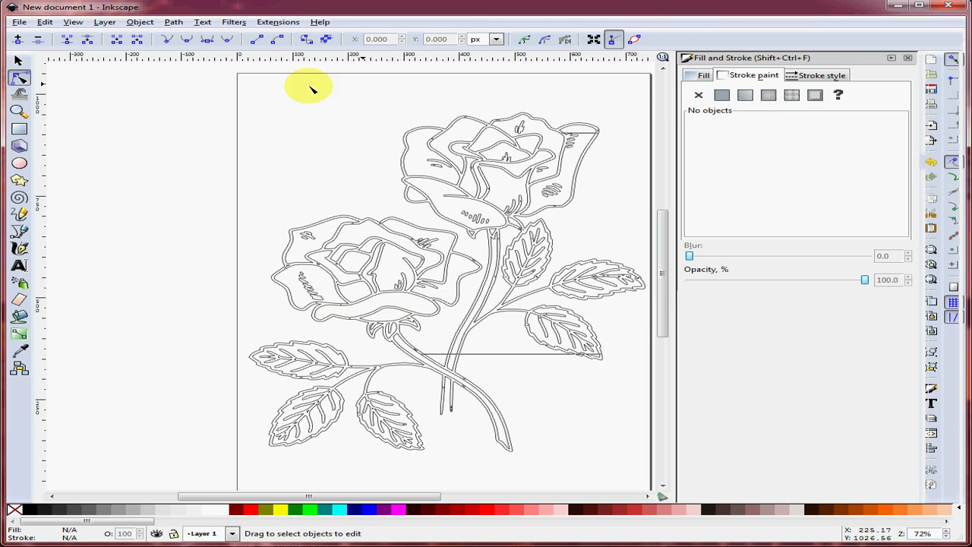
# Show the document's layers and rename Layer 1 as Bitmap.
pyautogui.click(104, 22)
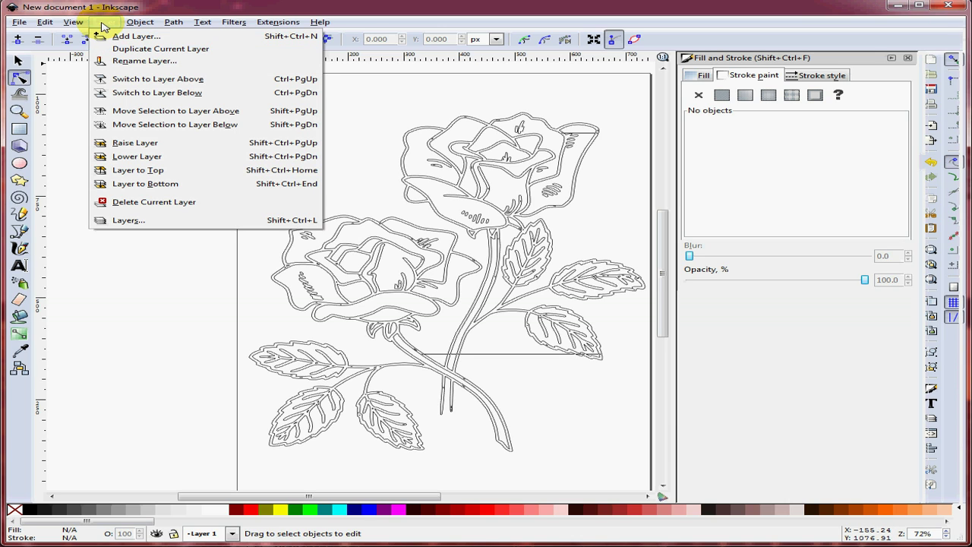
pyautogui.click(192, 222)
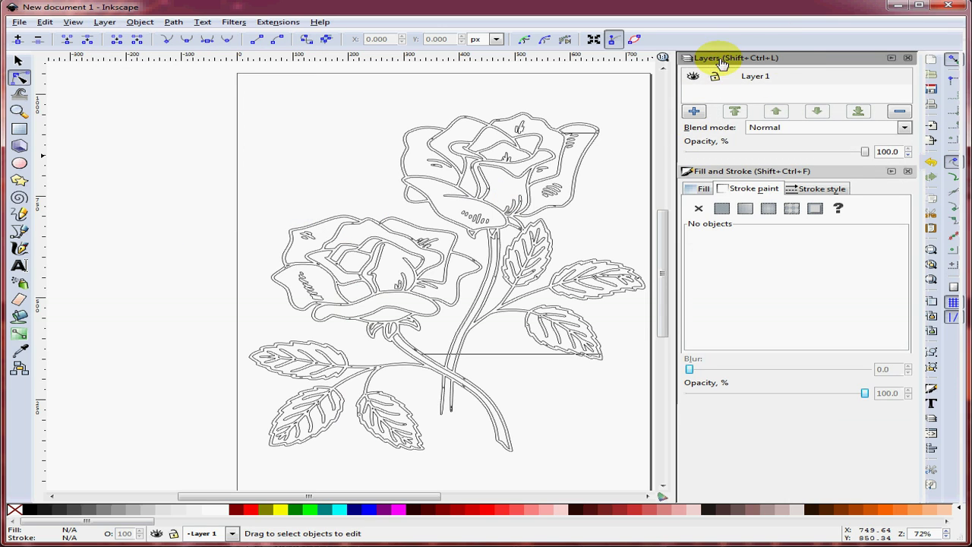
pyautogui.doubleClick(764, 77)
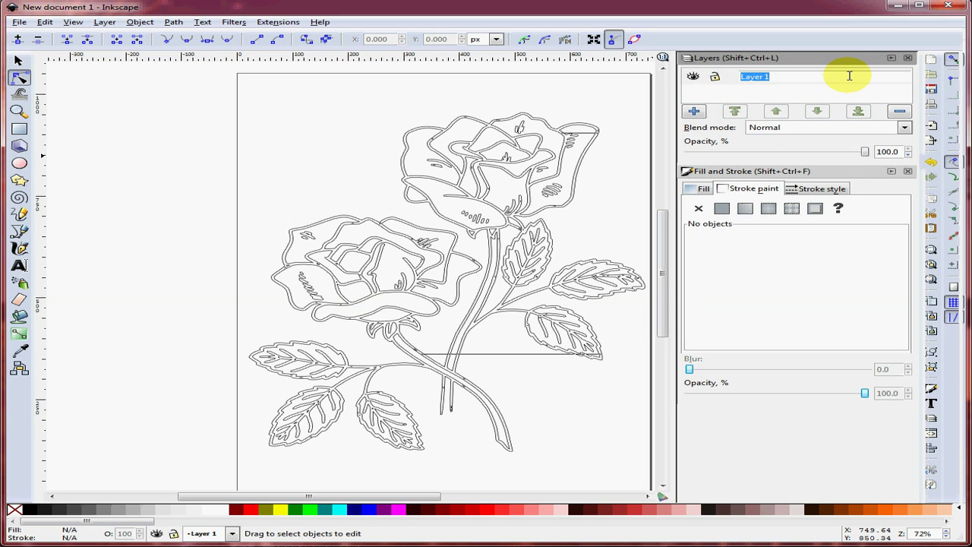
pyautogui.write('Bitmap')
pyautogui.press('Return')
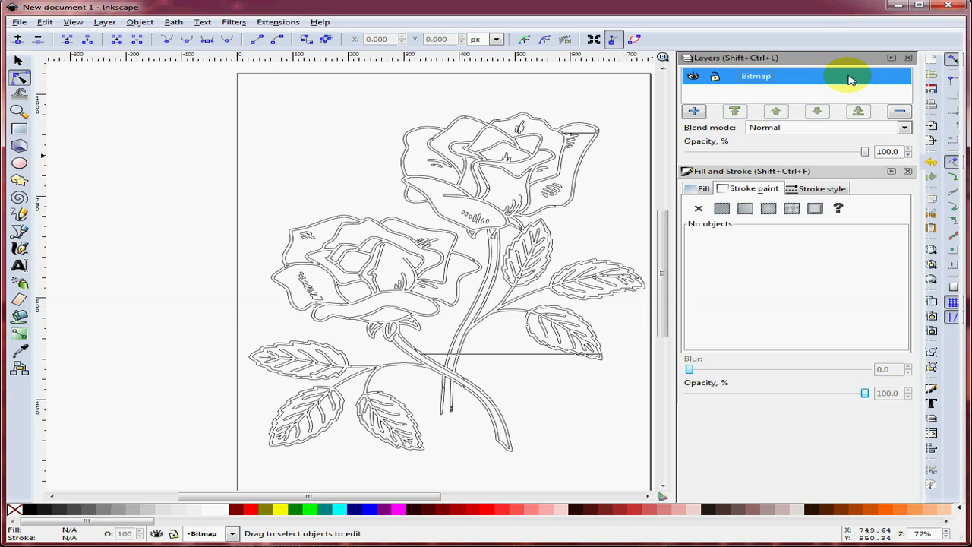
# Hide and show the Bitmap layer to check its contents, and lock the layer against editing.
pyautogui.click(693, 77)
pyautogui.click(693, 78)
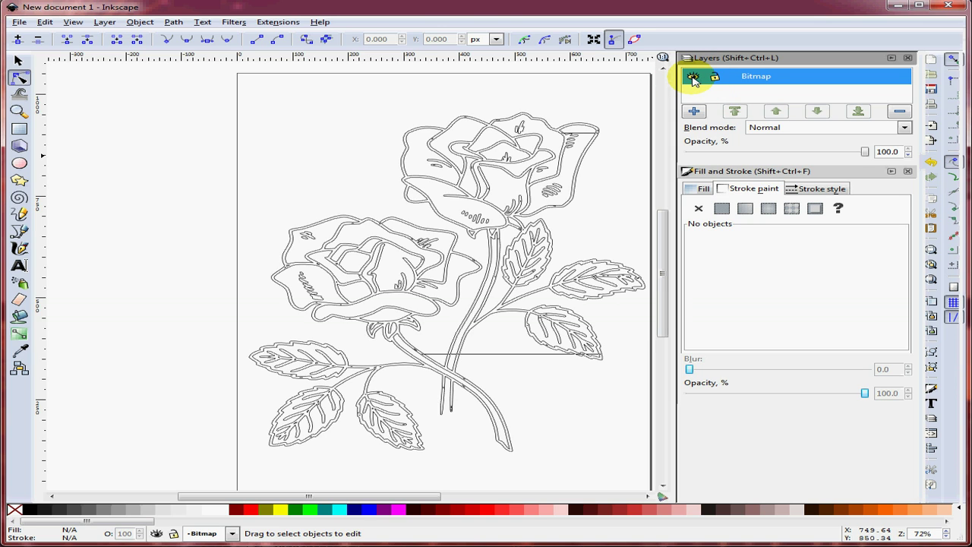
pyautogui.click(693, 78)
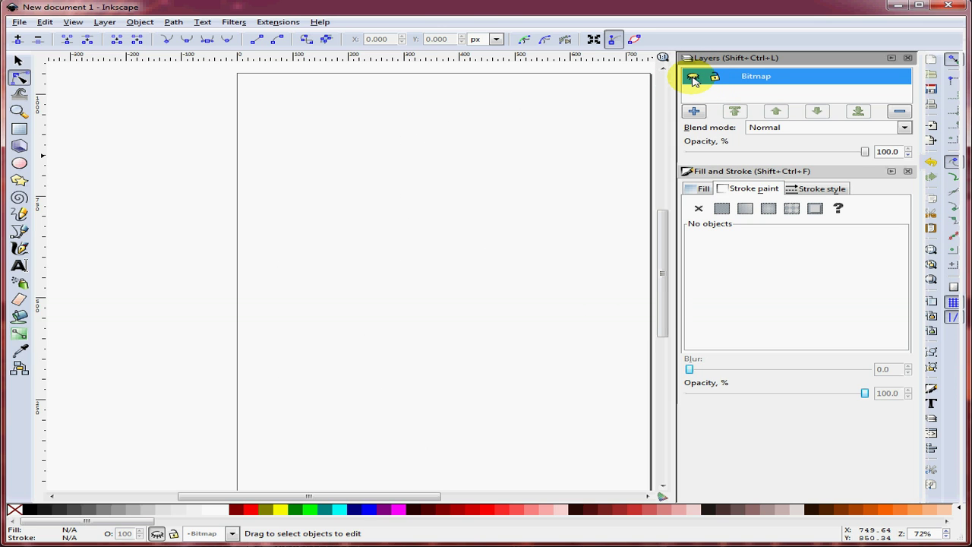
pyautogui.click(693, 78)
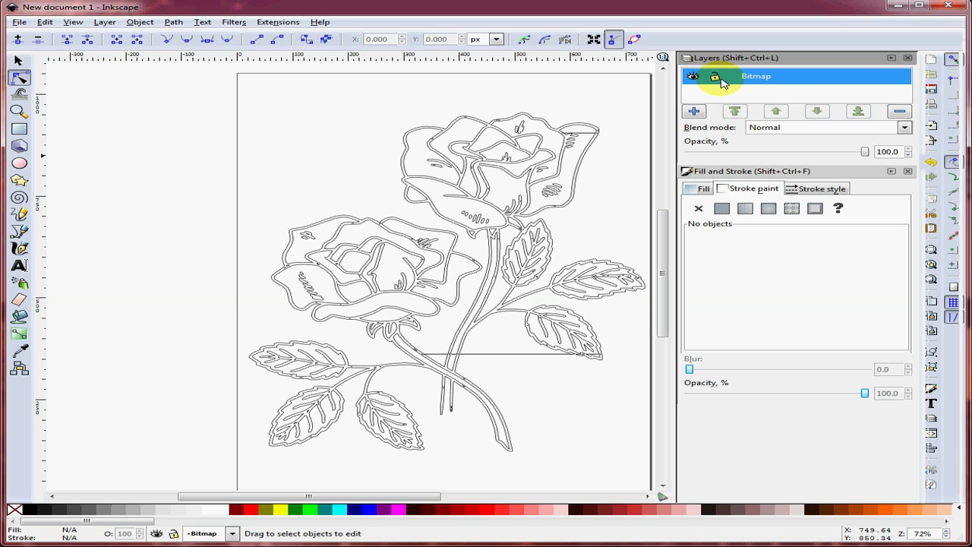
pyautogui.click(715, 77)
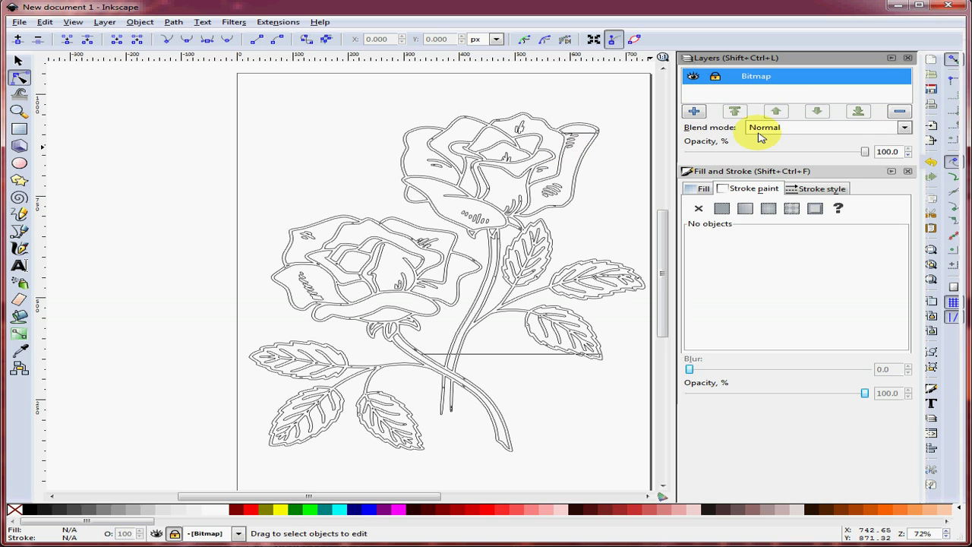
# Add a layer named Trace above the Bitmap layer, make it current, and close the Layers and Fill and Stroke dialogs.
pyautogui.click(694, 112)
pyautogui.write('Trace')
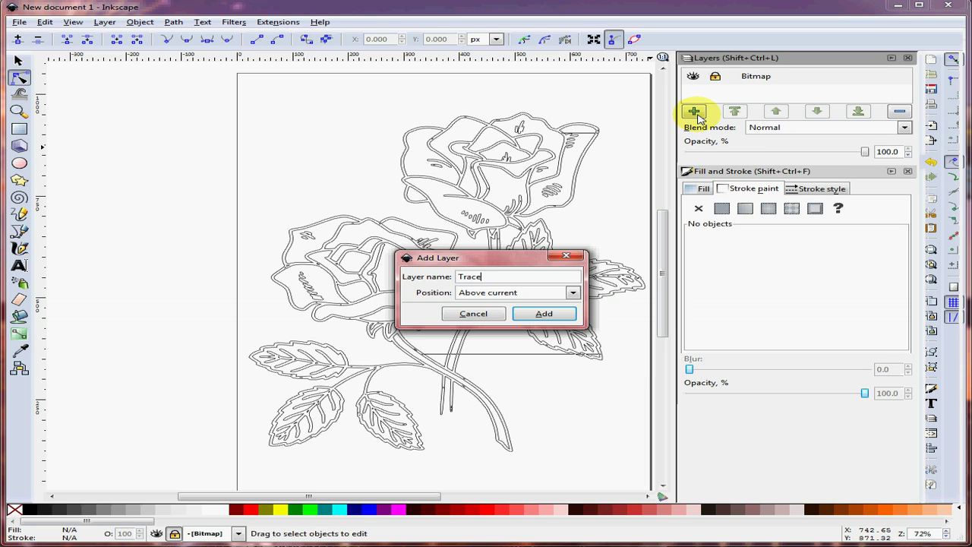
pyautogui.click(566, 319)
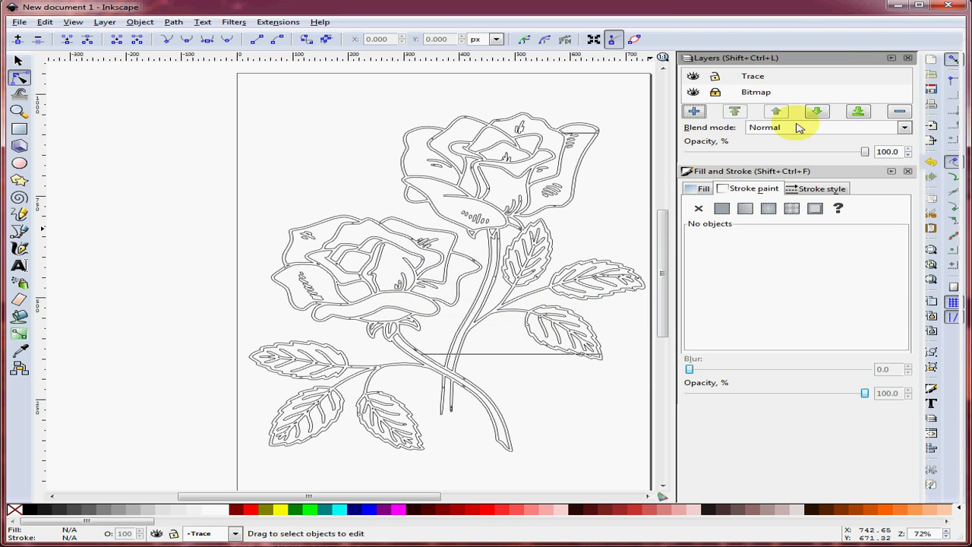
pyautogui.click(730, 78)
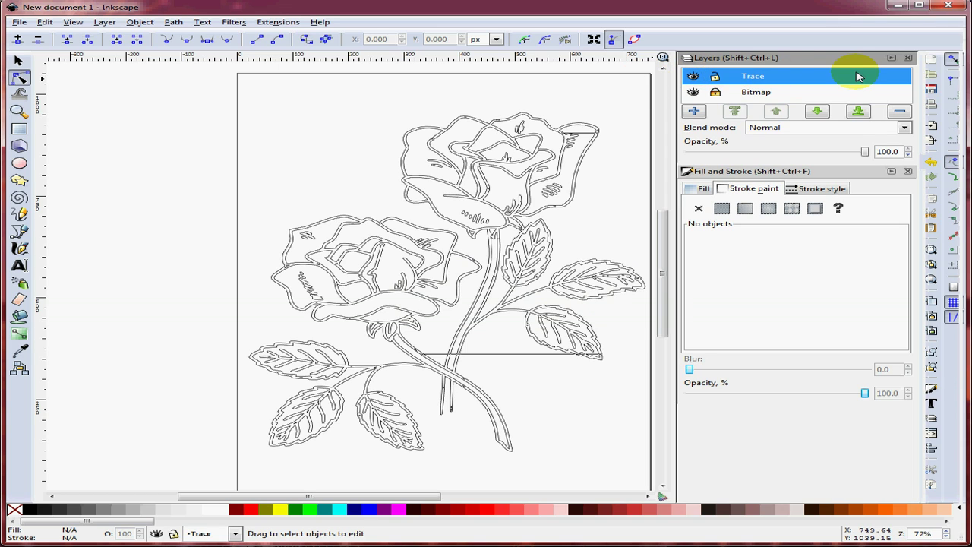
pyautogui.click(908, 58)
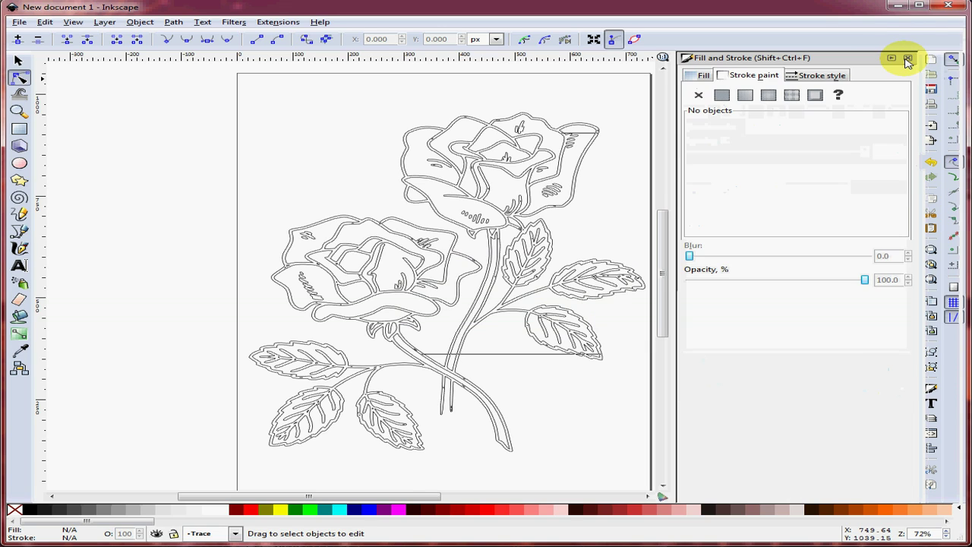
pyautogui.click(908, 58)
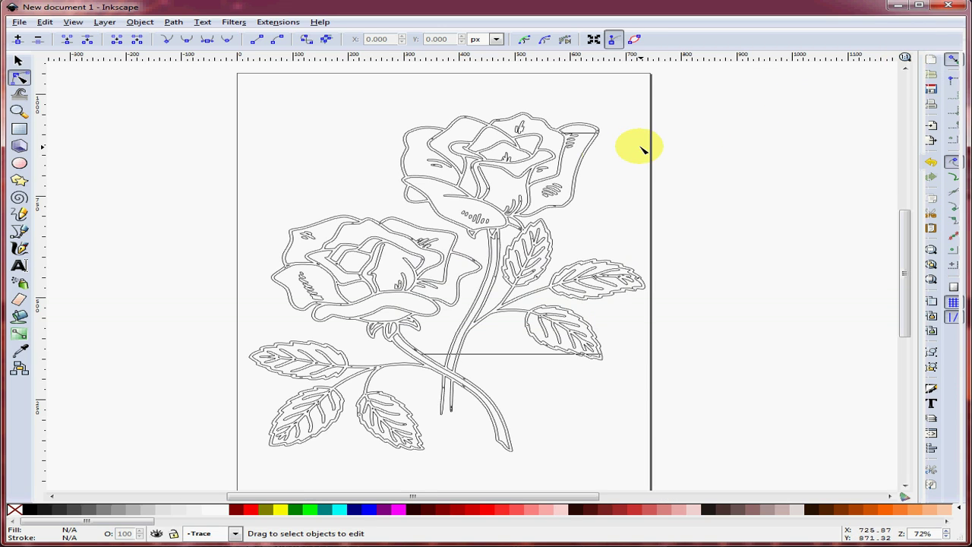
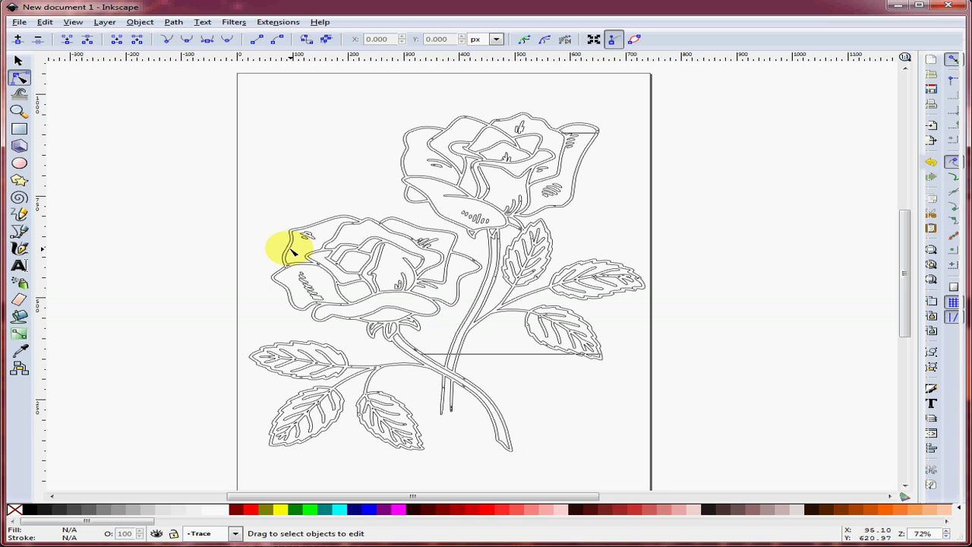
# Start a Bezier path of short segments between the double lines, up the lower rose's outer left petal edge and around its upper corner.
pyautogui.scroll(5, 292, 251)
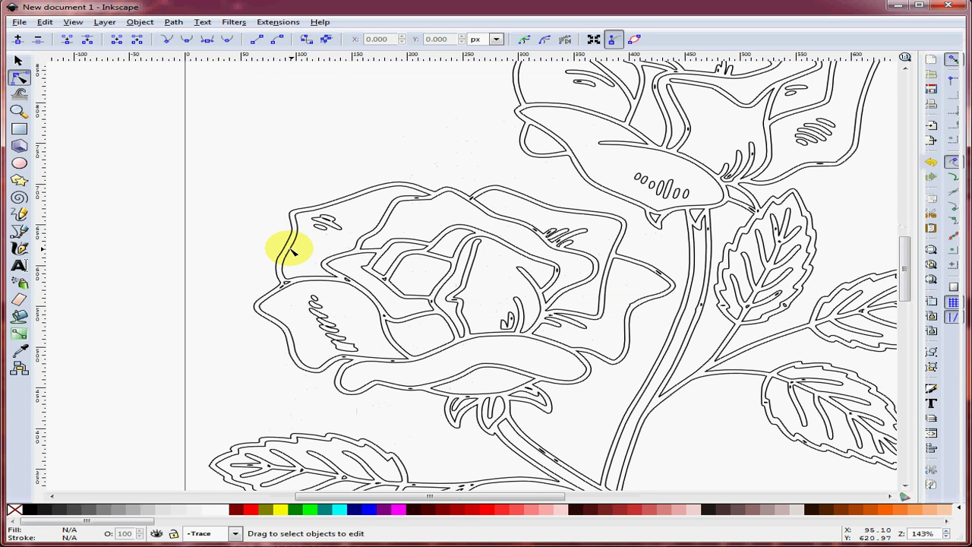
pyautogui.scroll(1, 291, 250)
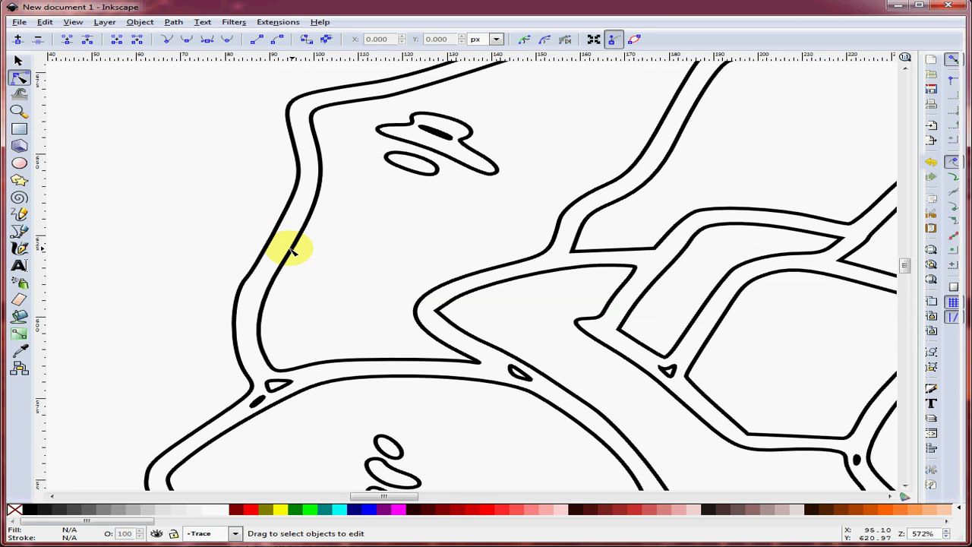
pyautogui.scroll(1, 291, 251)
pyautogui.scroll(-1, 291, 250)
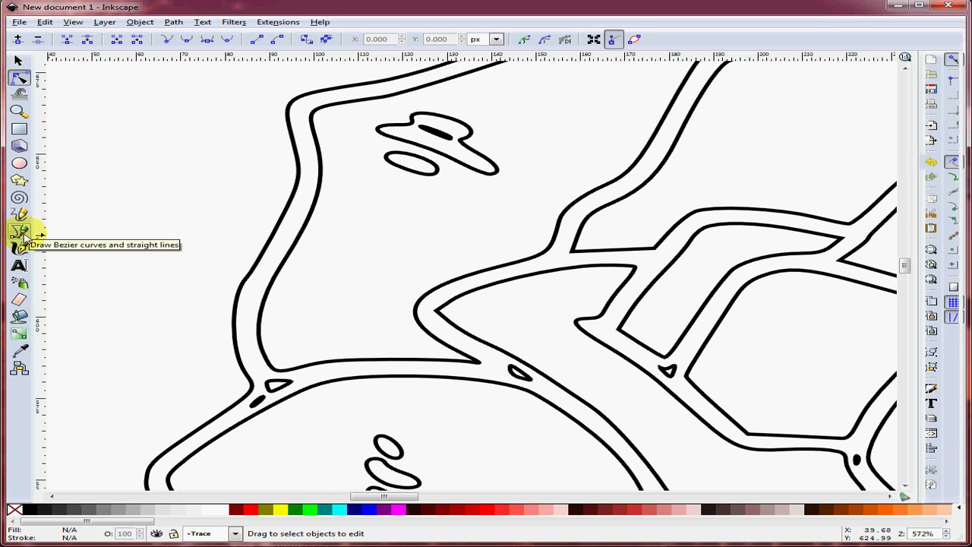
pyautogui.click(23, 236)
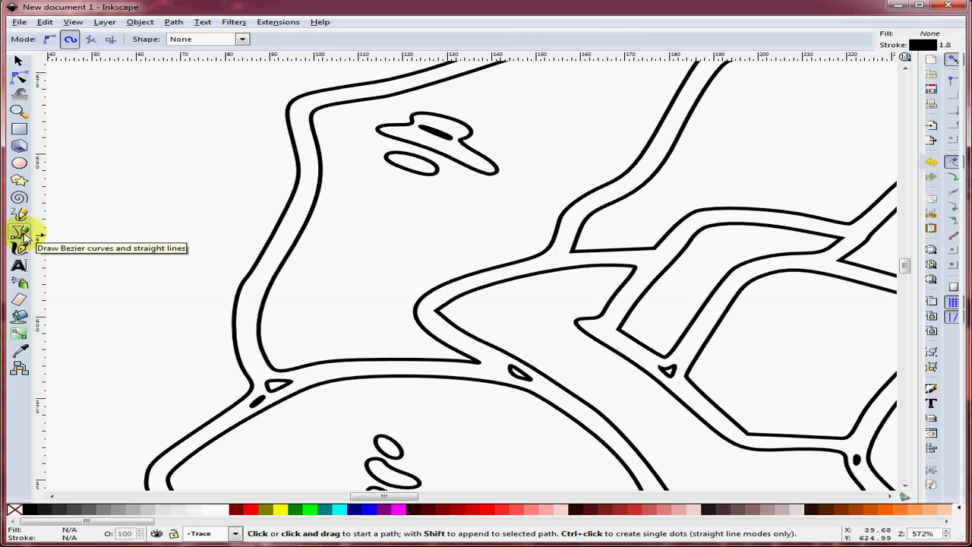
pyautogui.click(279, 396)
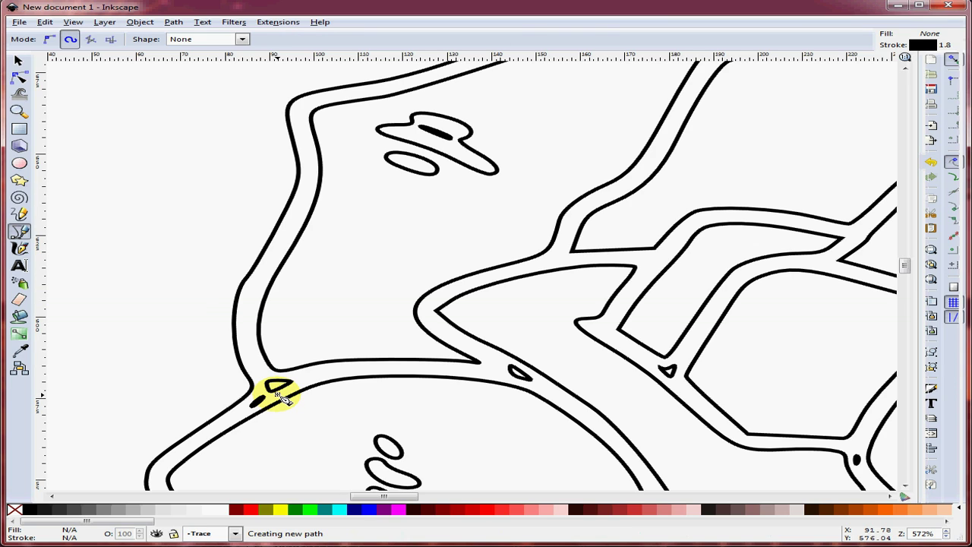
pyautogui.click(250, 351)
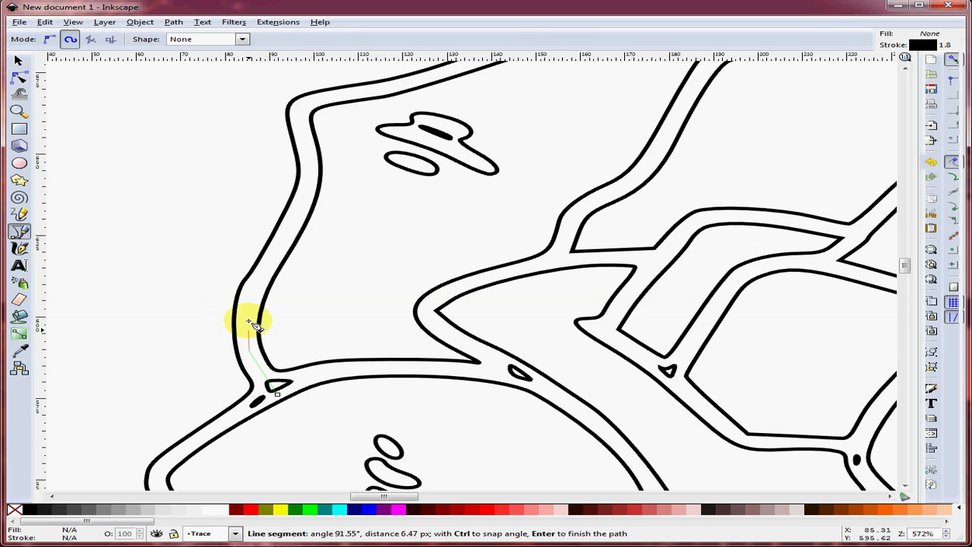
pyautogui.click(249, 302)
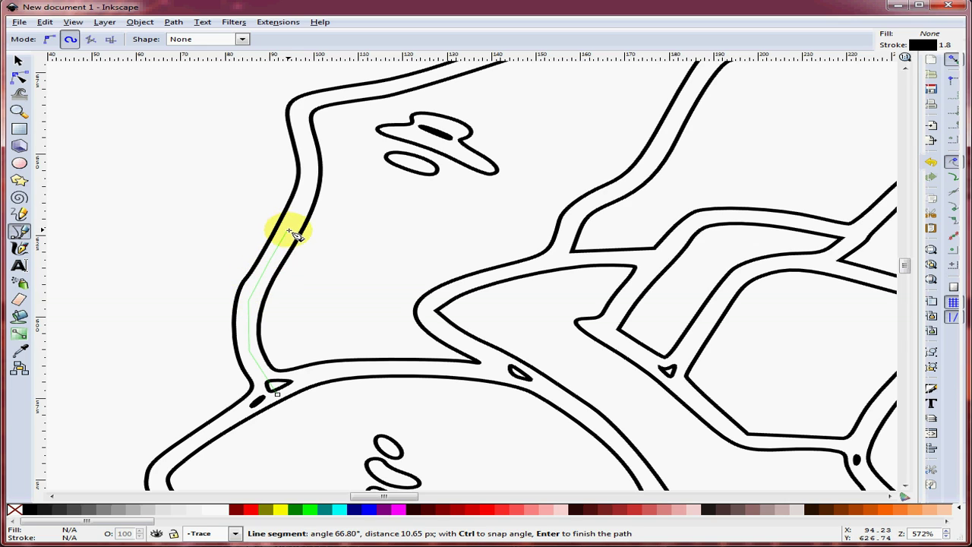
pyautogui.click(290, 230)
pyautogui.click(307, 196)
pyautogui.click(309, 163)
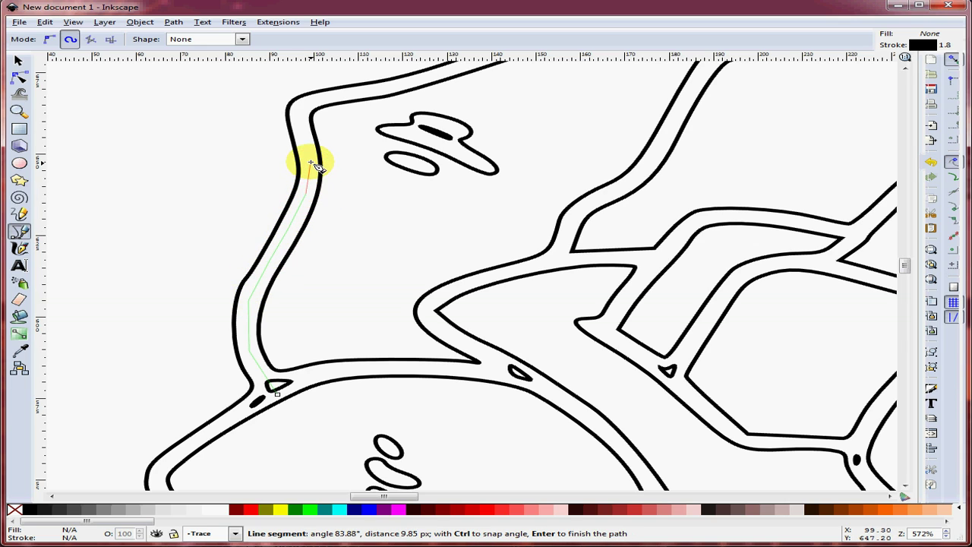
pyautogui.click(306, 125)
pyautogui.click(301, 106)
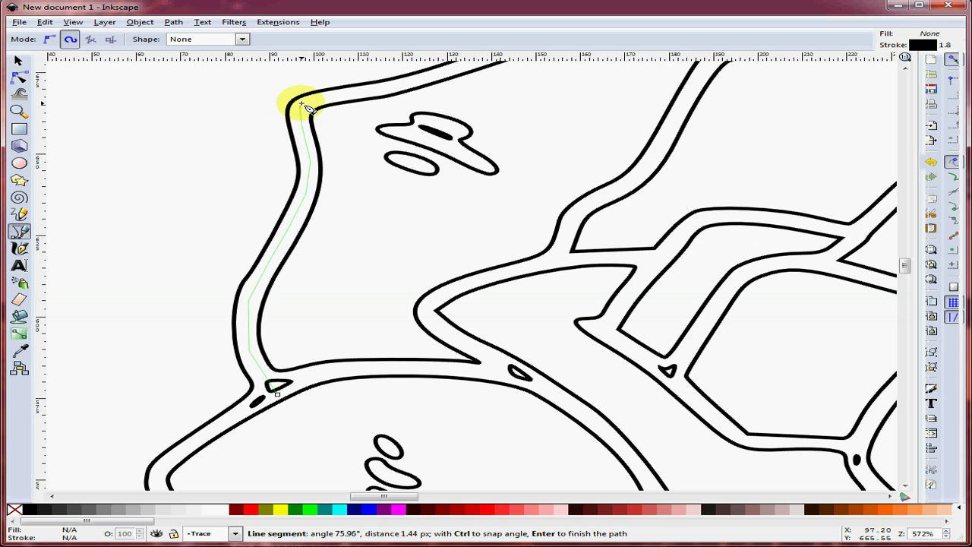
pyautogui.click(306, 103)
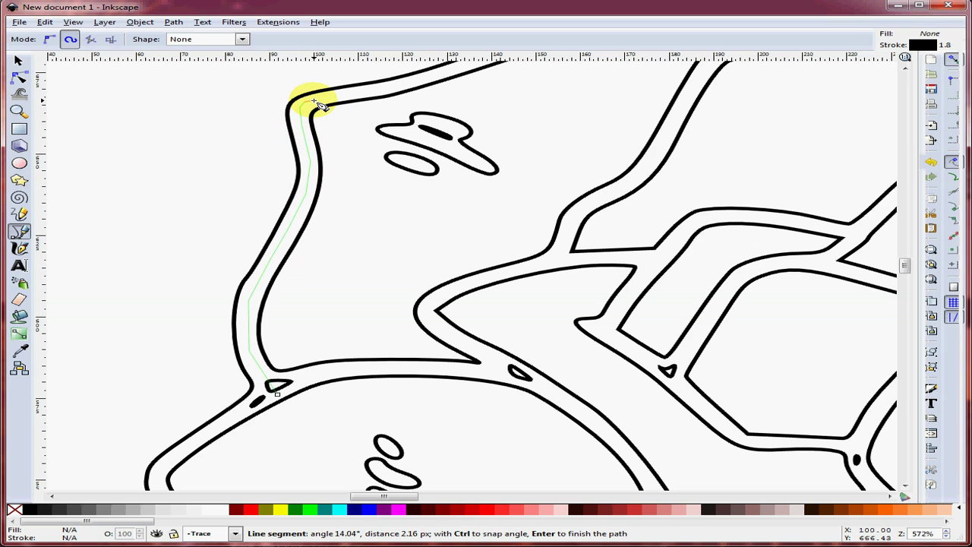
pyautogui.click(338, 97)
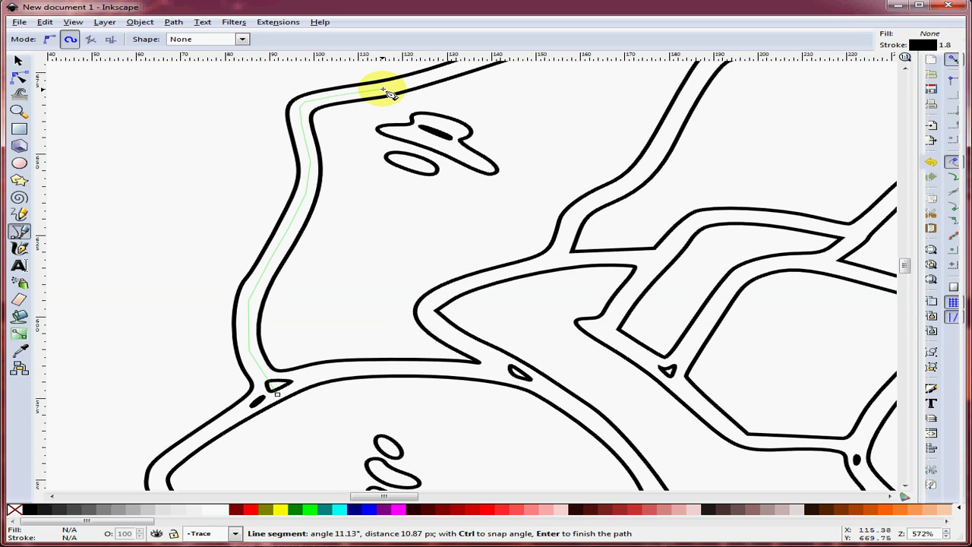
# Continue the path between the double lines along the petal's upper edge to the junction with the neighbouring petal, and finish it there.
pyautogui.moveTo(387, 91)
pyautogui.mouseDown()
pyautogui.moveTo(271, 159)
pyautogui.moveTo(235, 253)
pyautogui.moveTo(148, 289)
pyautogui.moveTo(174, 314)
pyautogui.mouseUp()
pyautogui.click(174, 314)
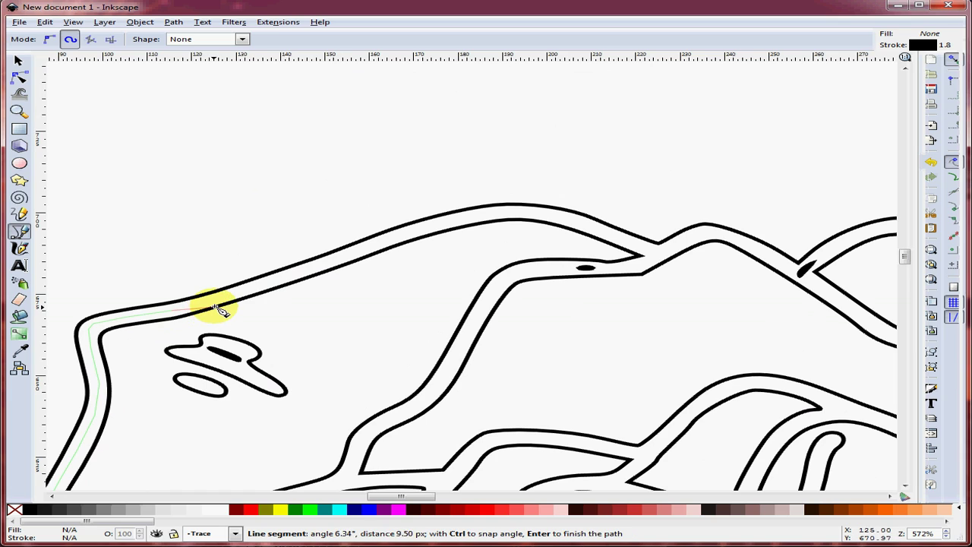
pyautogui.click(279, 281)
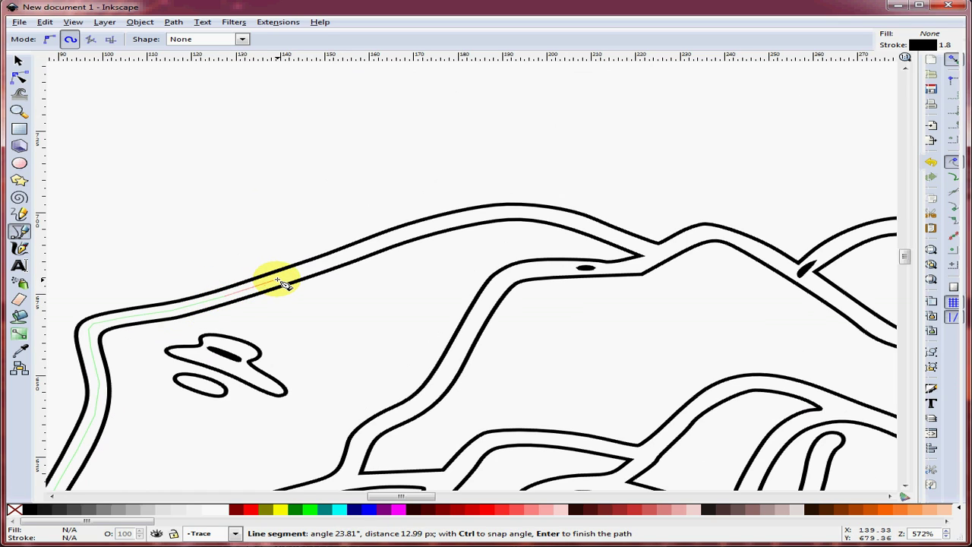
pyautogui.click(317, 270)
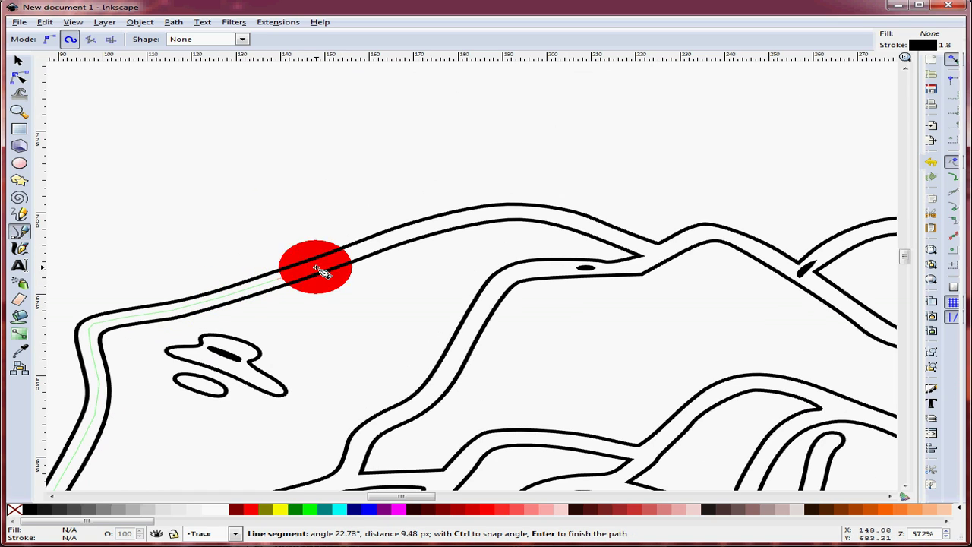
pyautogui.click(370, 253)
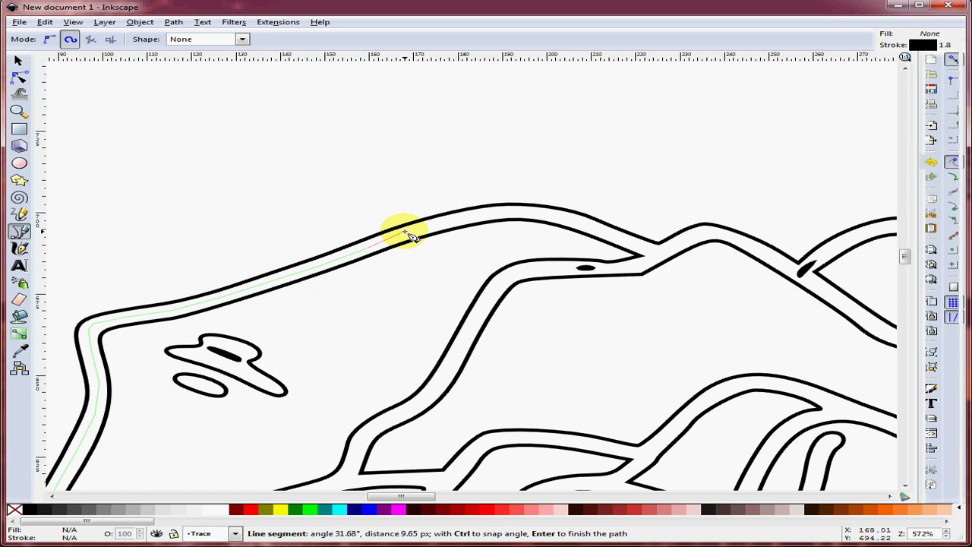
pyautogui.click(454, 223)
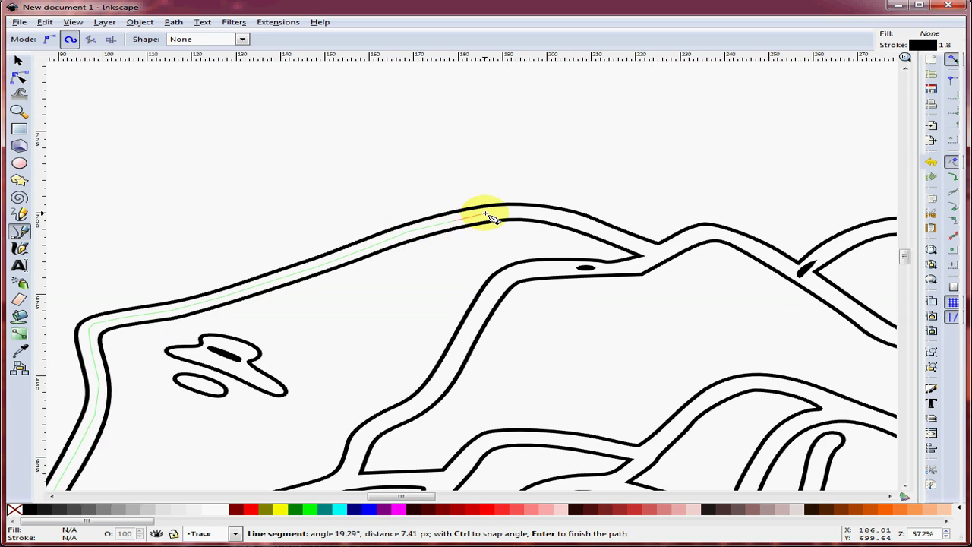
pyautogui.click(538, 211)
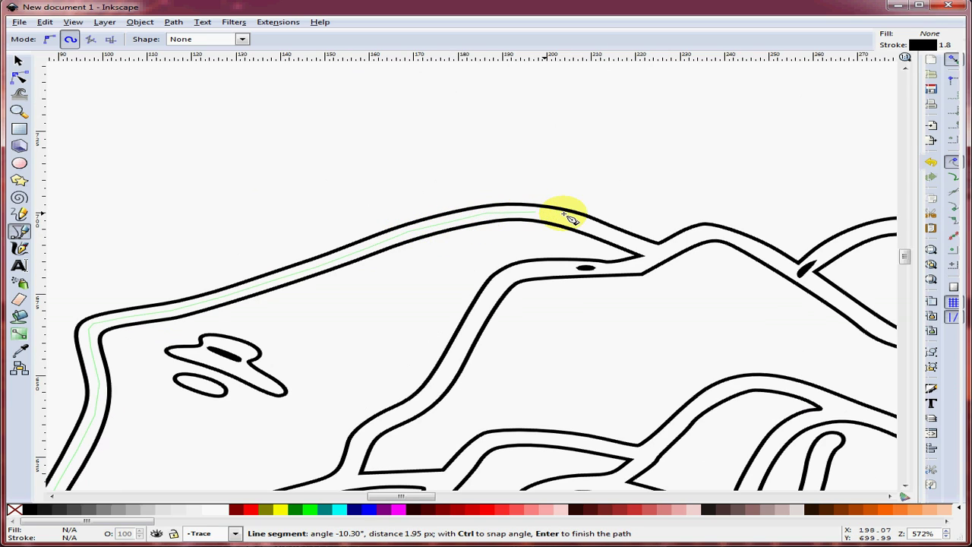
pyautogui.click(604, 224)
pyautogui.click(635, 243)
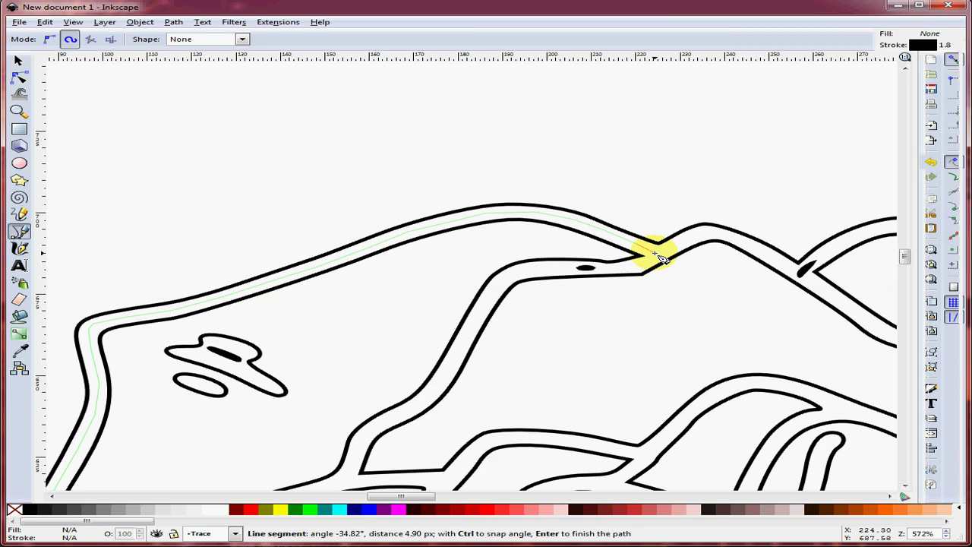
pyautogui.press('Return')
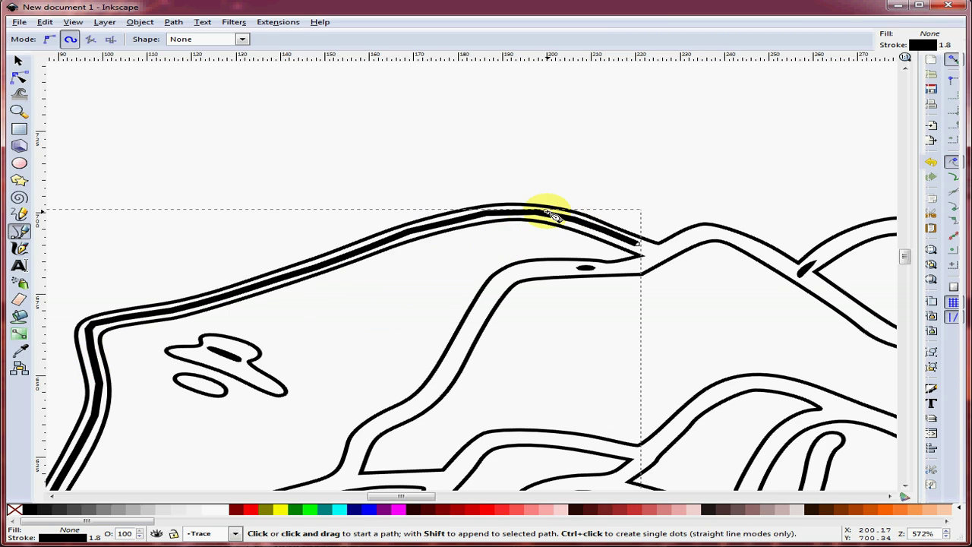
# Select all nodes of the traced petal path, convert its segments to curves, and make every node auto-smooth.
pyautogui.click(20, 79)
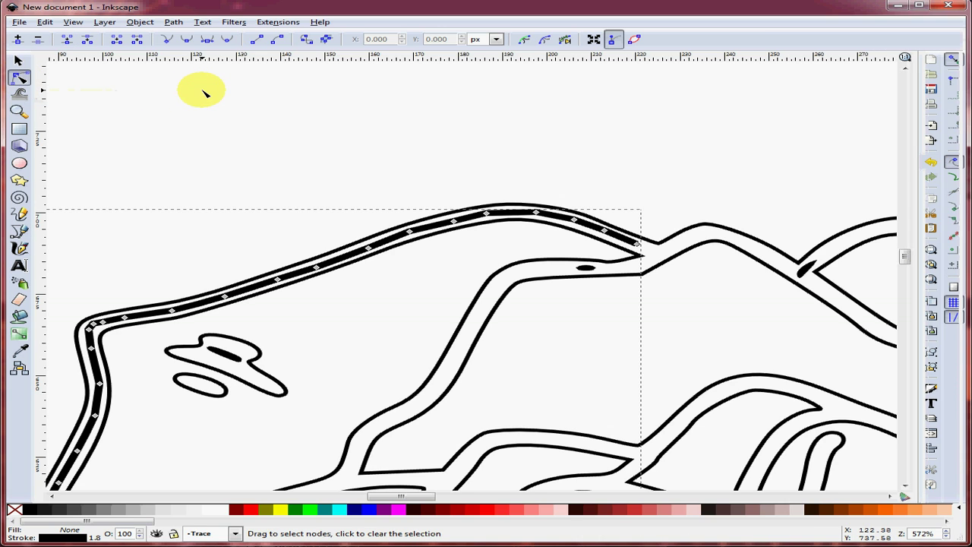
pyautogui.click(635, 247)
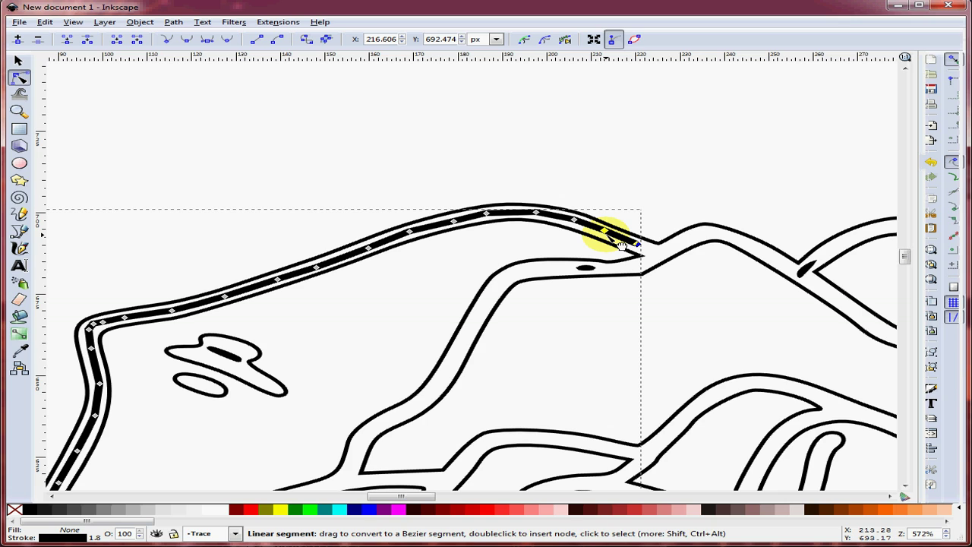
pyautogui.click(46, 22)
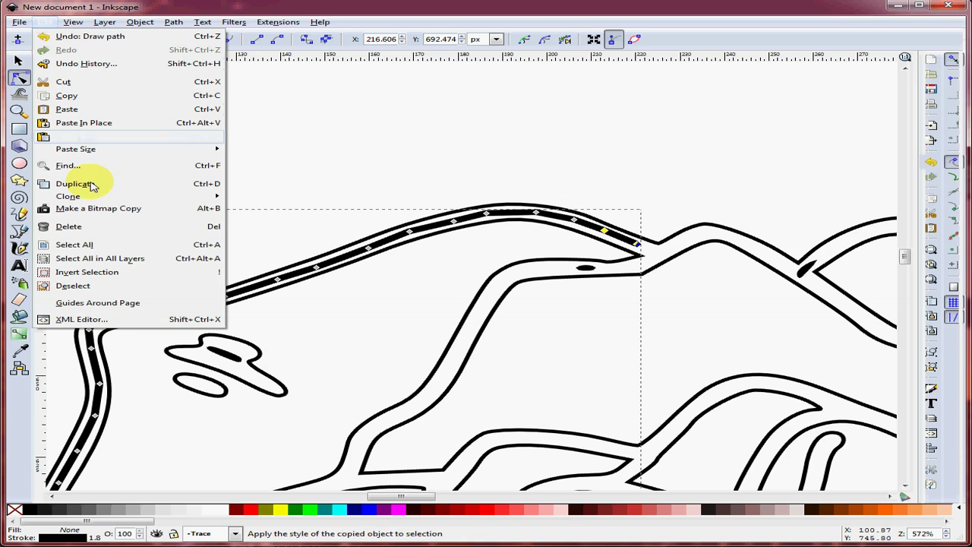
pyautogui.click(116, 244)
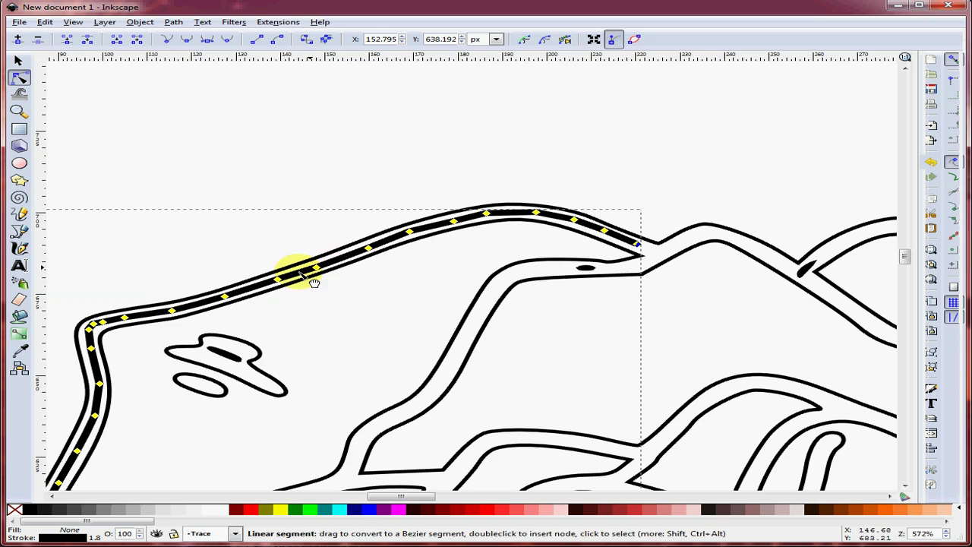
pyautogui.click(278, 42)
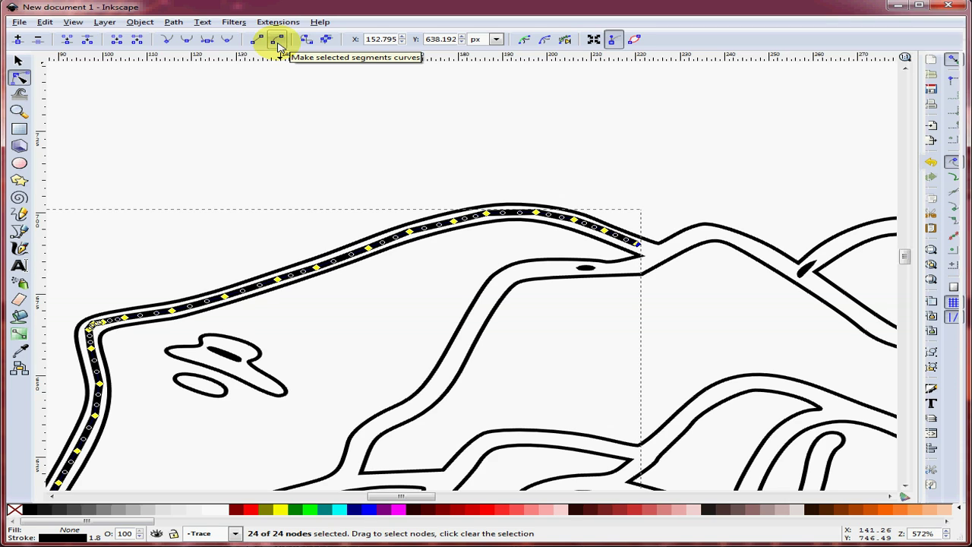
pyautogui.click(226, 43)
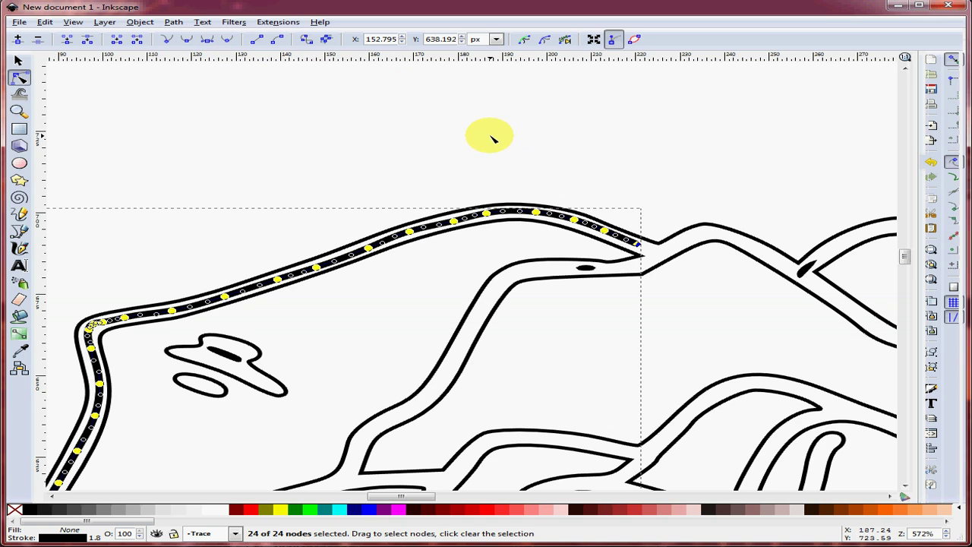
pyautogui.click(407, 161)
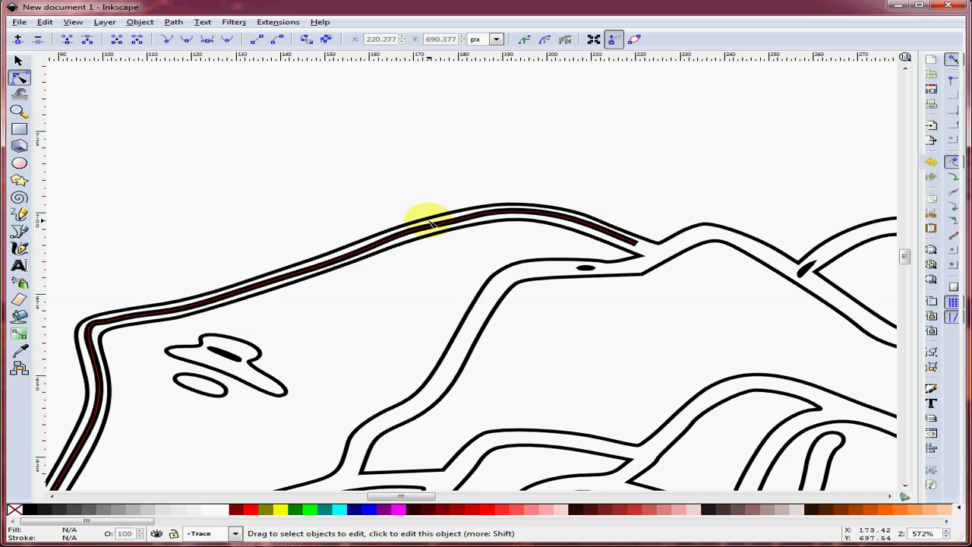
# Nudge three nodes along the petal's upper edge so the traced curve sits centred between the double lines.
pyautogui.click(317, 273)
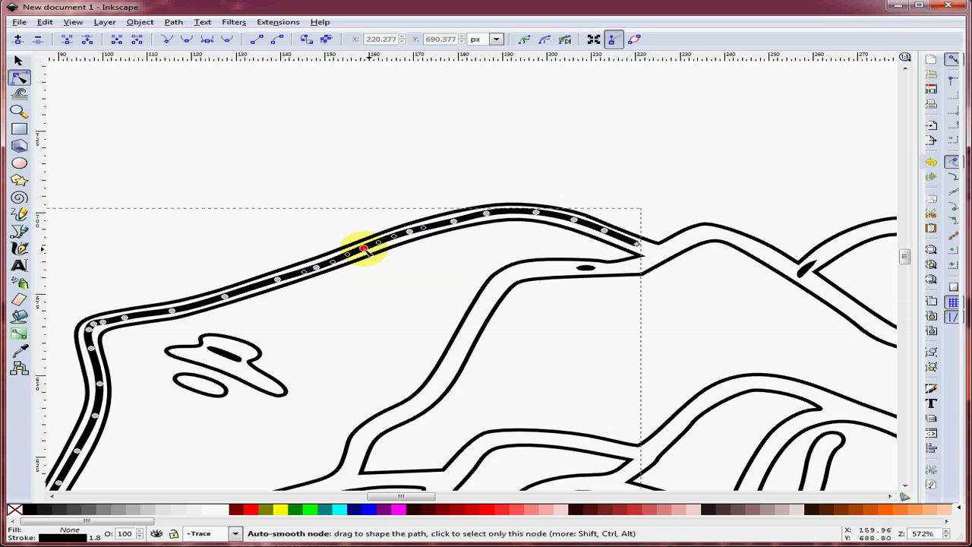
pyautogui.moveTo(370, 251); pyautogui.dragTo(366, 251)
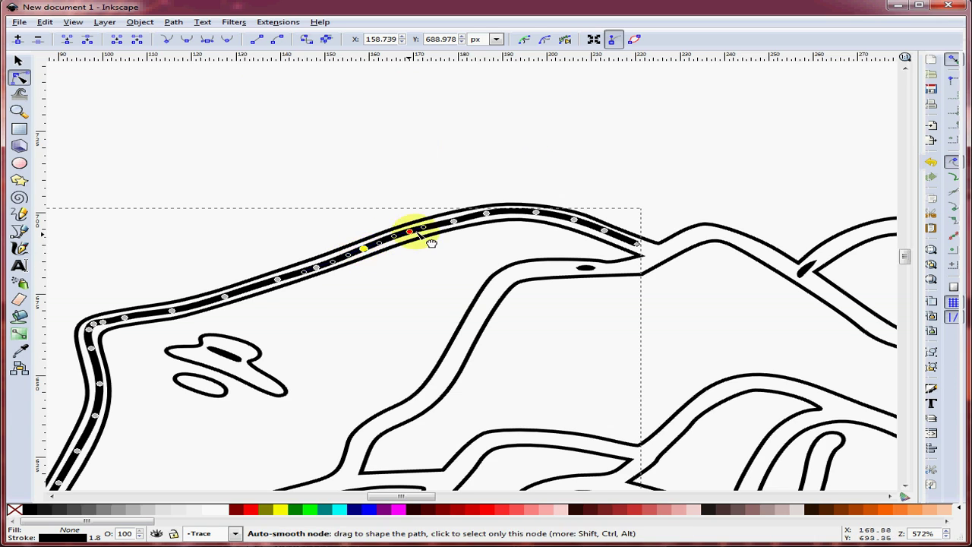
pyautogui.moveTo(411, 230); pyautogui.dragTo(456, 222)
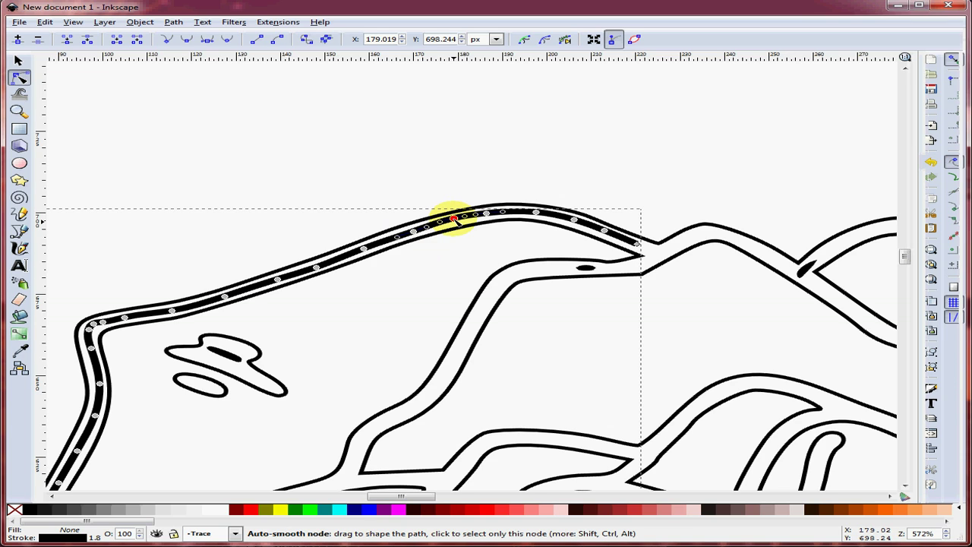
pyautogui.click(453, 219)
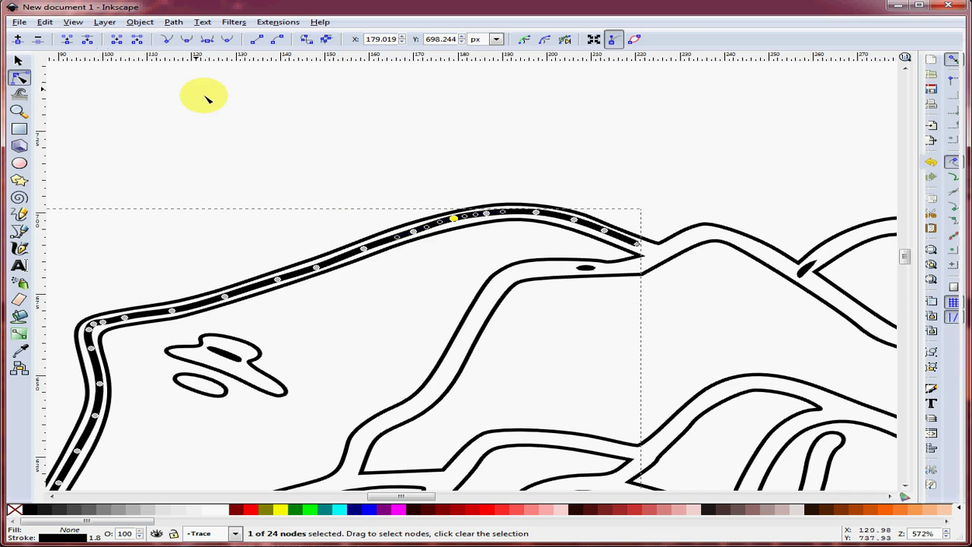
# Show the layer list, hide the Bitmap layer, and deselect the path to view the traced line alone.
pyautogui.click(105, 23)
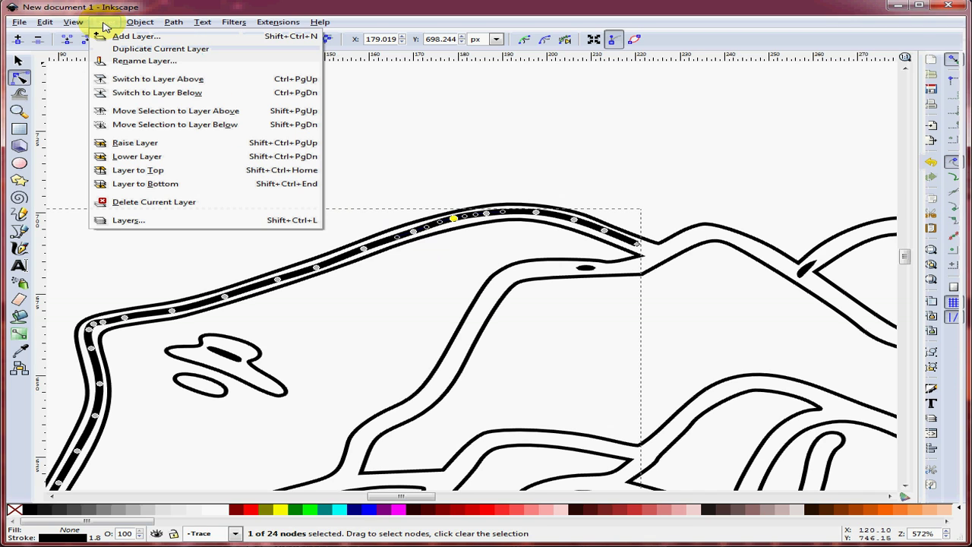
pyautogui.click(123, 222)
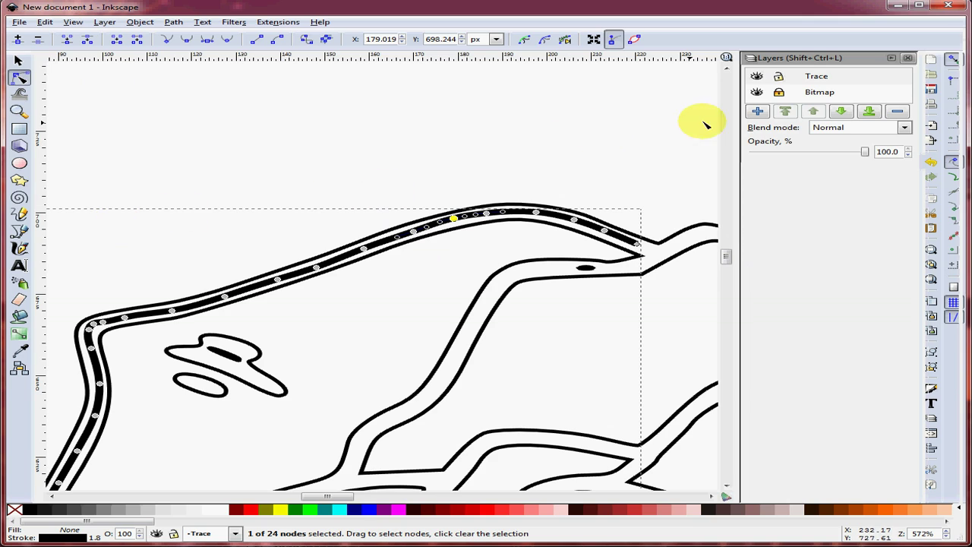
pyautogui.click(757, 93)
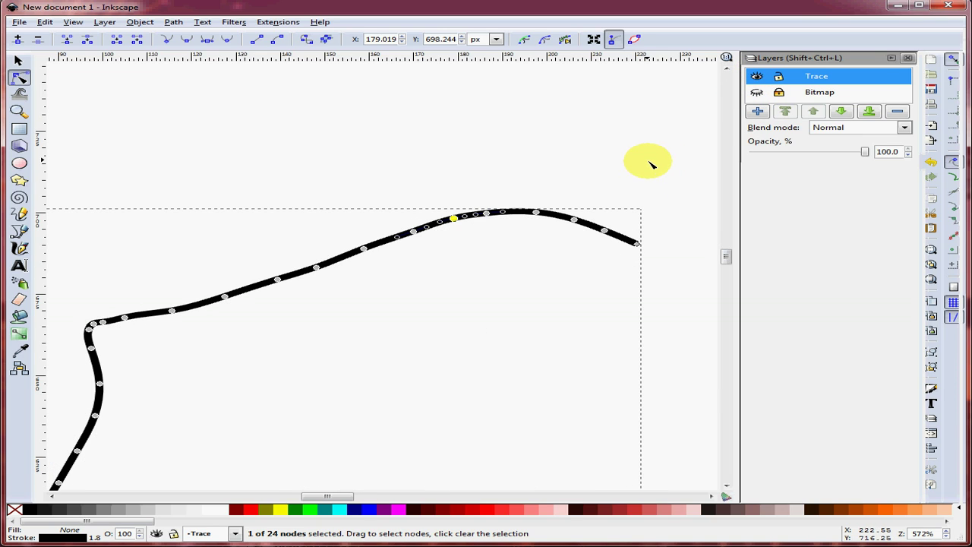
pyautogui.scroll(-1, 636, 187)
pyautogui.scroll(-4, 635, 187)
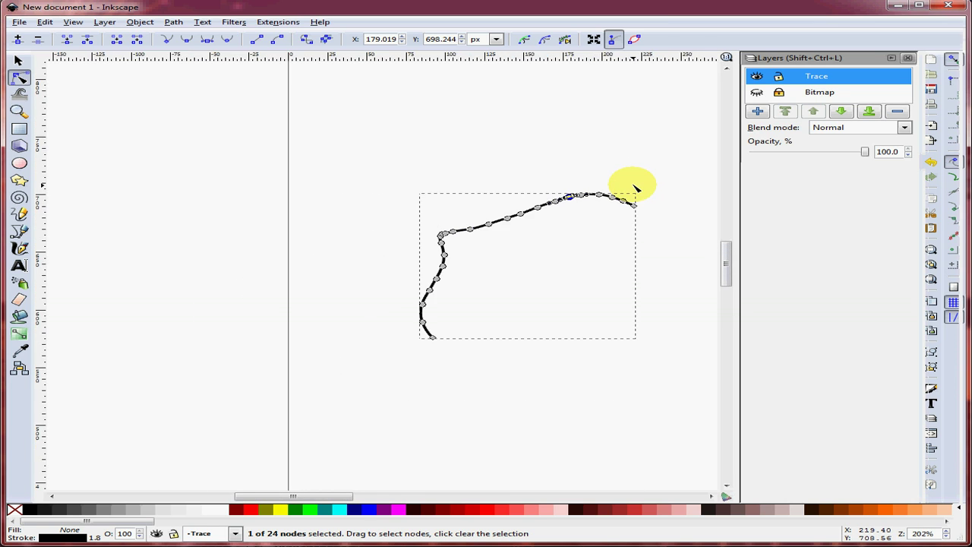
pyautogui.click(329, 325)
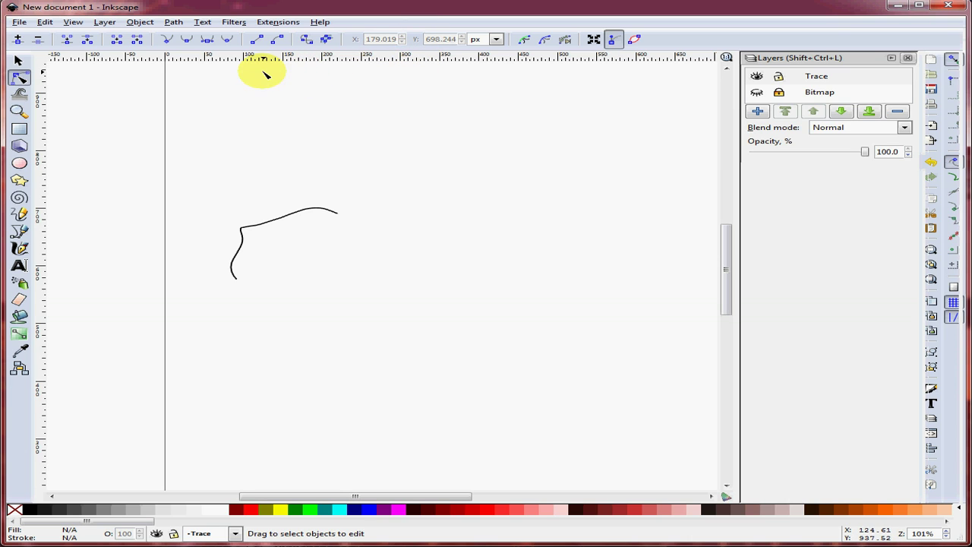
# Save the document as New Rose in Inkscape SVG format in the Images folder.
pyautogui.click(21, 23)
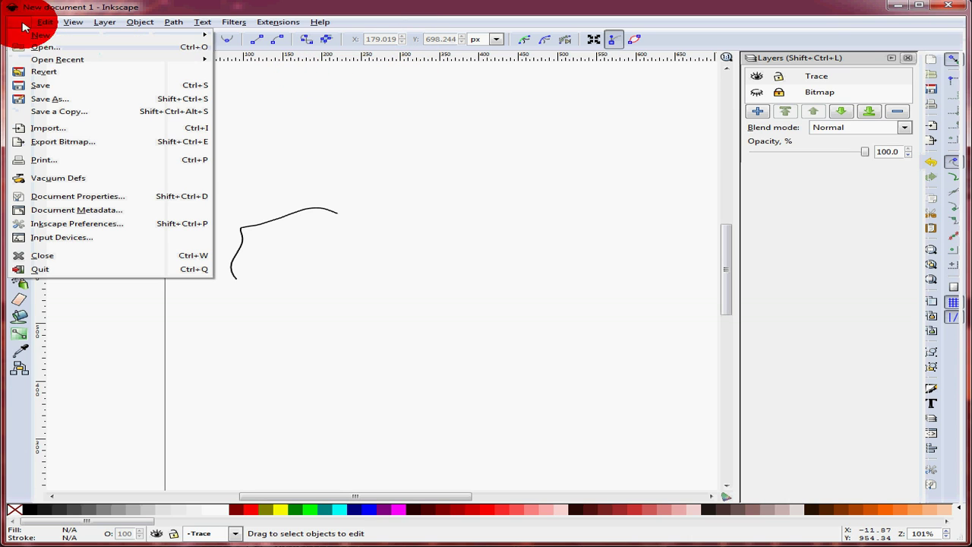
pyautogui.click(35, 89)
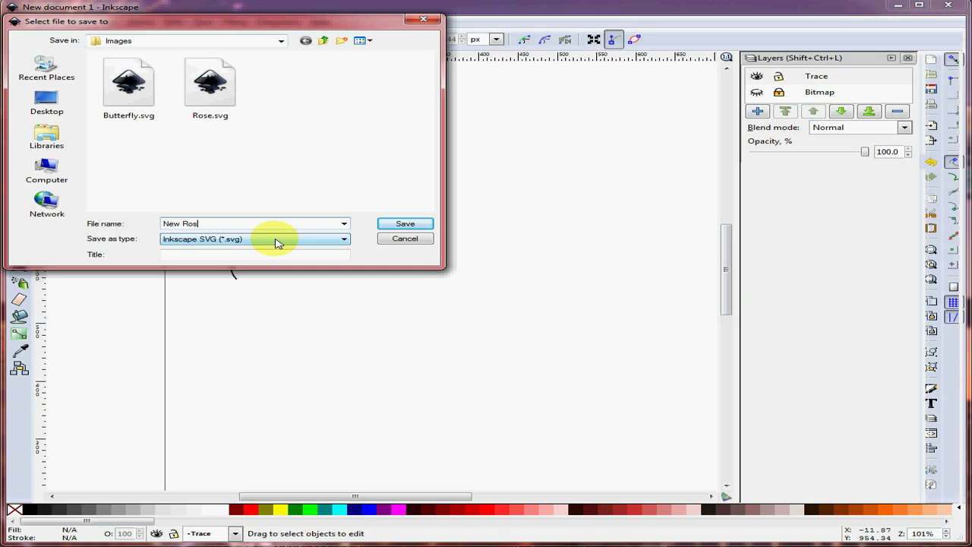
pyautogui.click(405, 224)
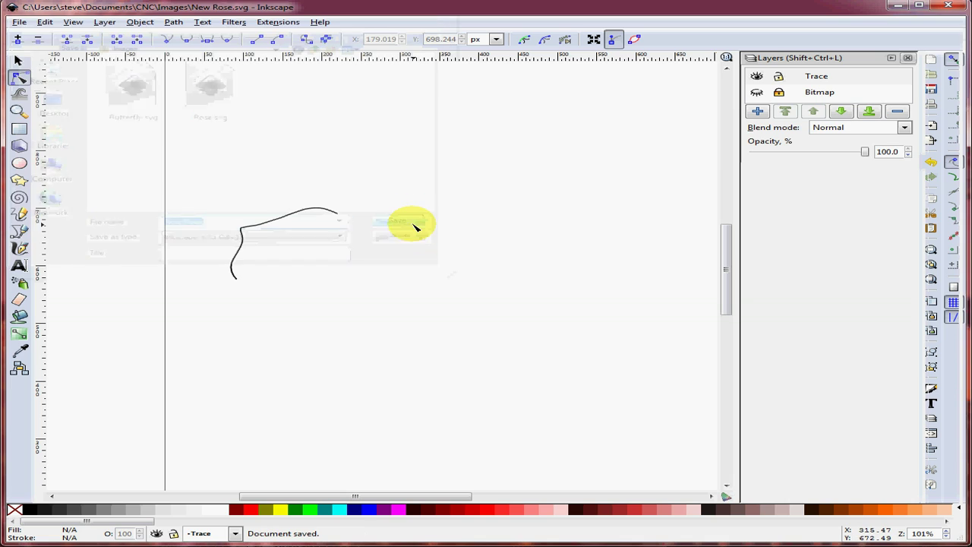